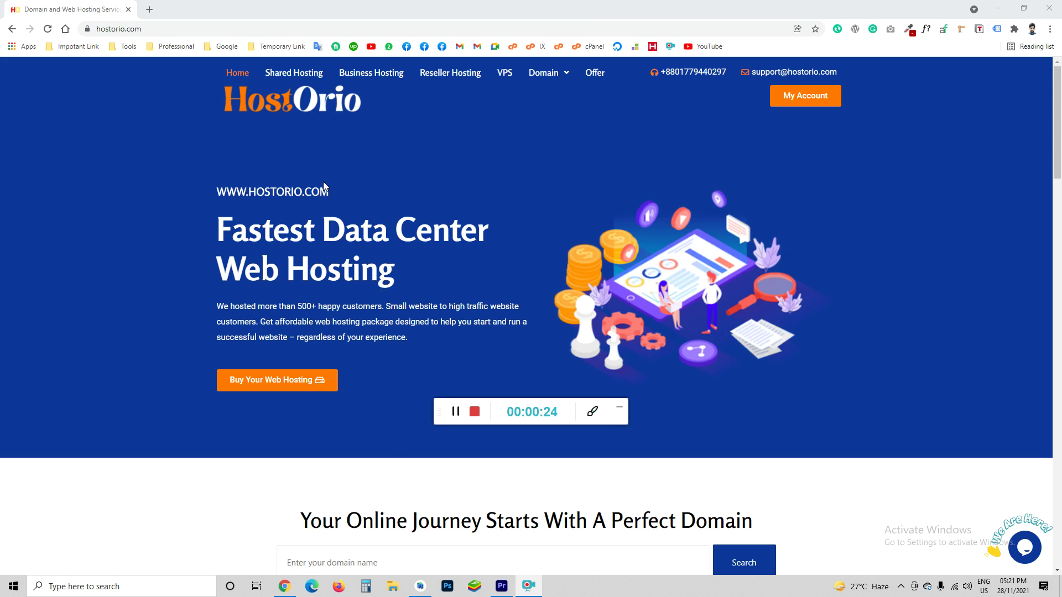
# Open Shared Hosting and browse the Standard, Professional, Business and Daimond plan prices
pyautogui.click(284, 78)
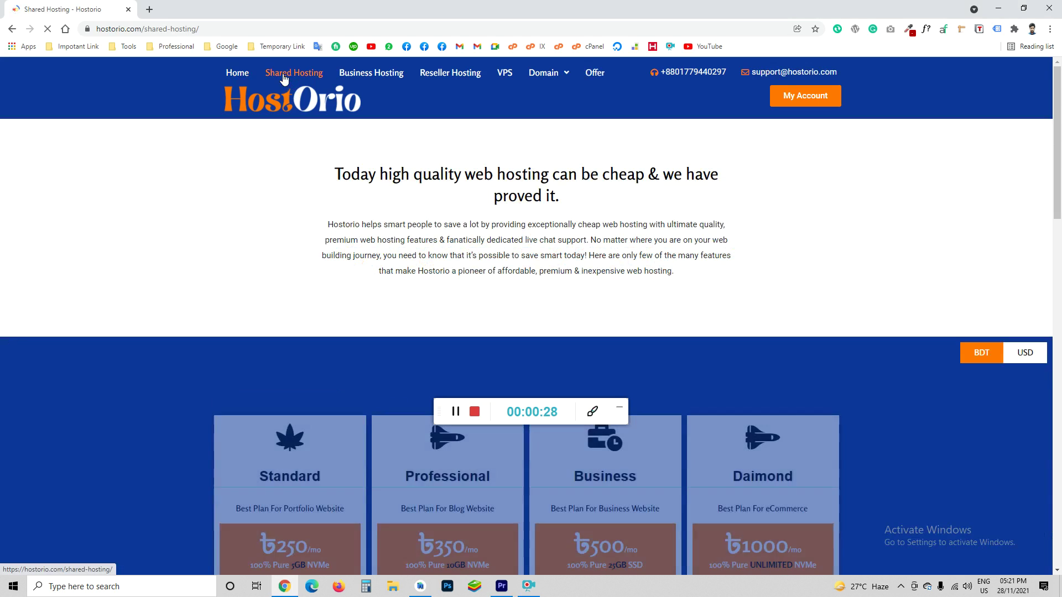
pyautogui.scroll(-2, 346, 234)
pyautogui.scroll(2, 345, 233)
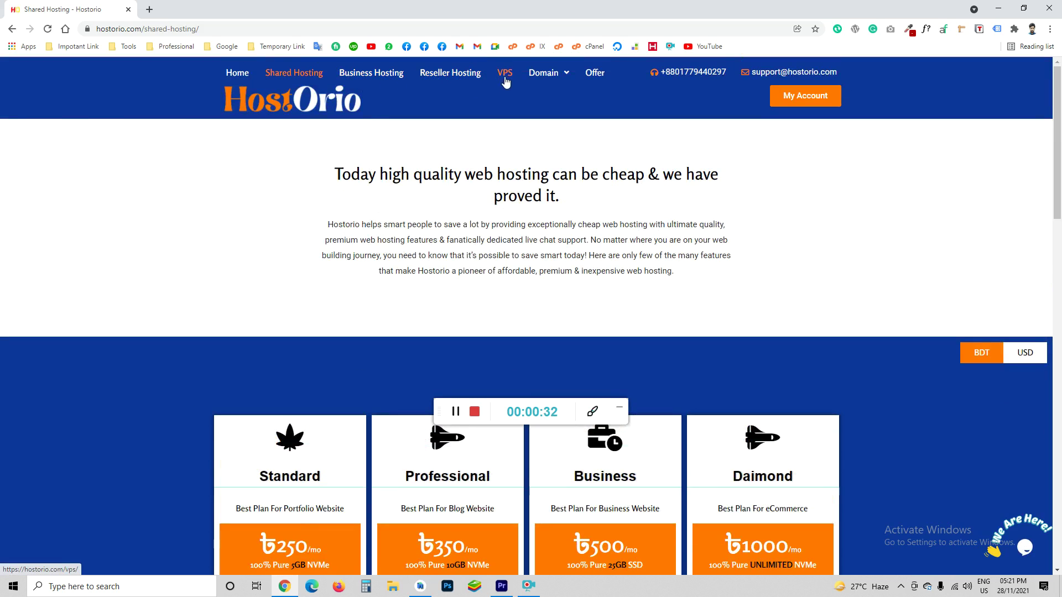
pyautogui.scroll(-6, 347, 239)
pyautogui.scroll(3, 346, 332)
pyautogui.scroll(-3, 346, 330)
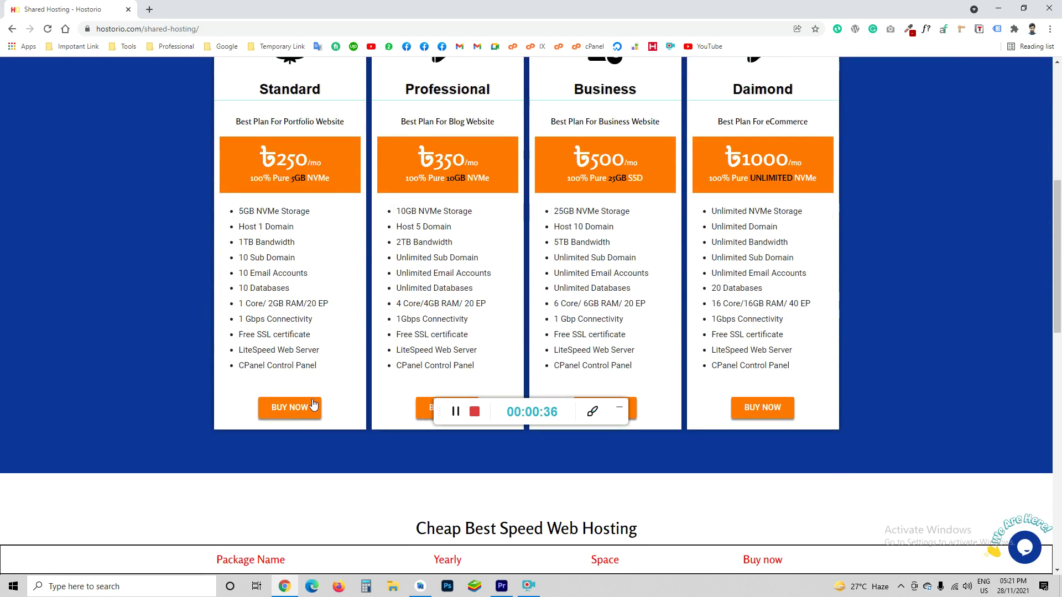
pyautogui.scroll(1, 290, 449)
# Order the Standard plan and check a new .com domain's availability
pyautogui.click(286, 410)
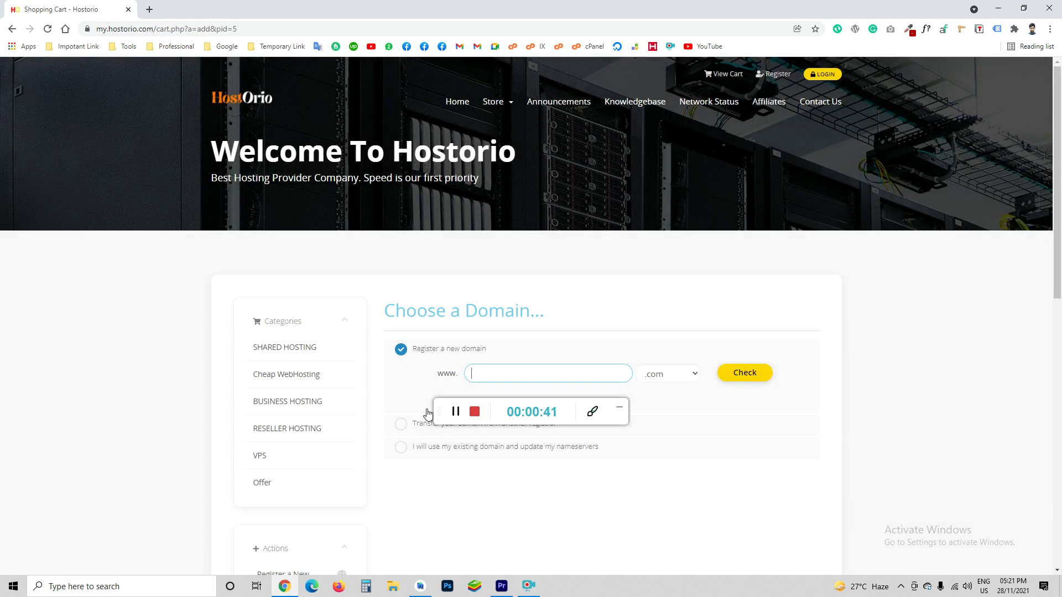
pyautogui.moveTo(428, 413); pyautogui.dragTo(710, 522)
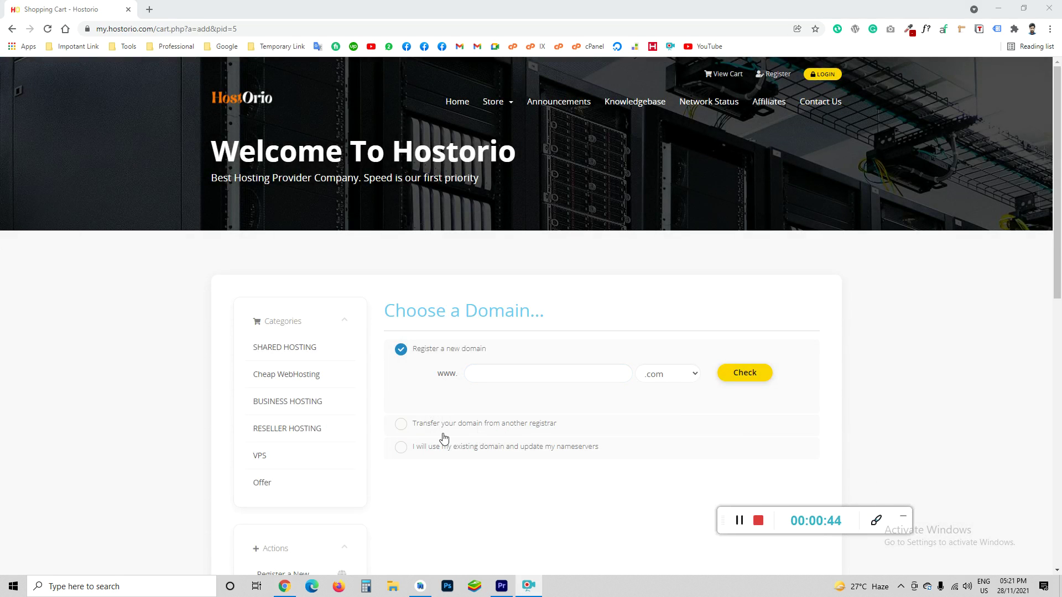
pyautogui.click(486, 376)
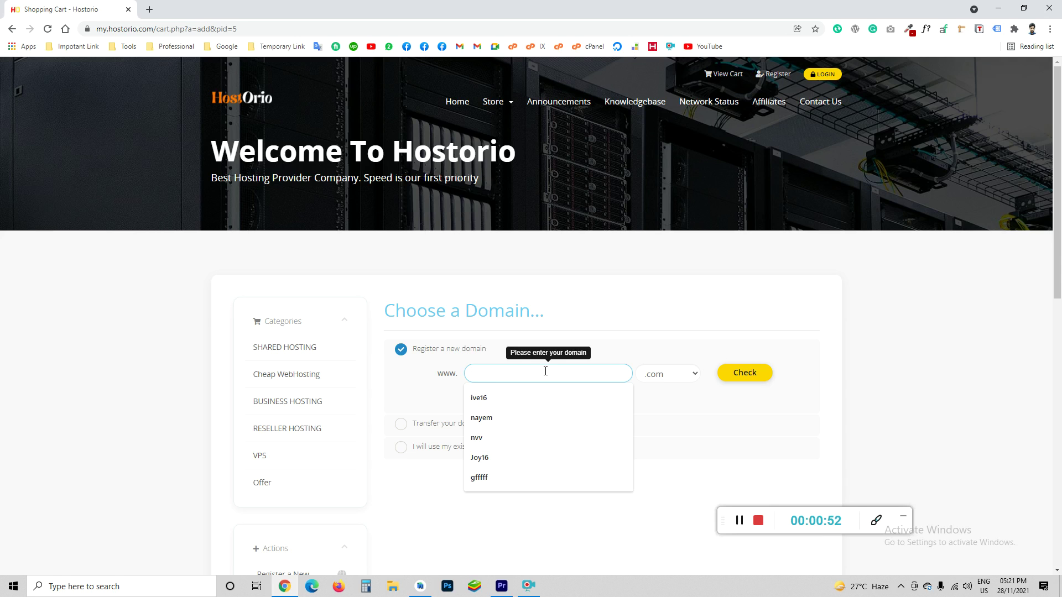
pyautogui.write('arif')
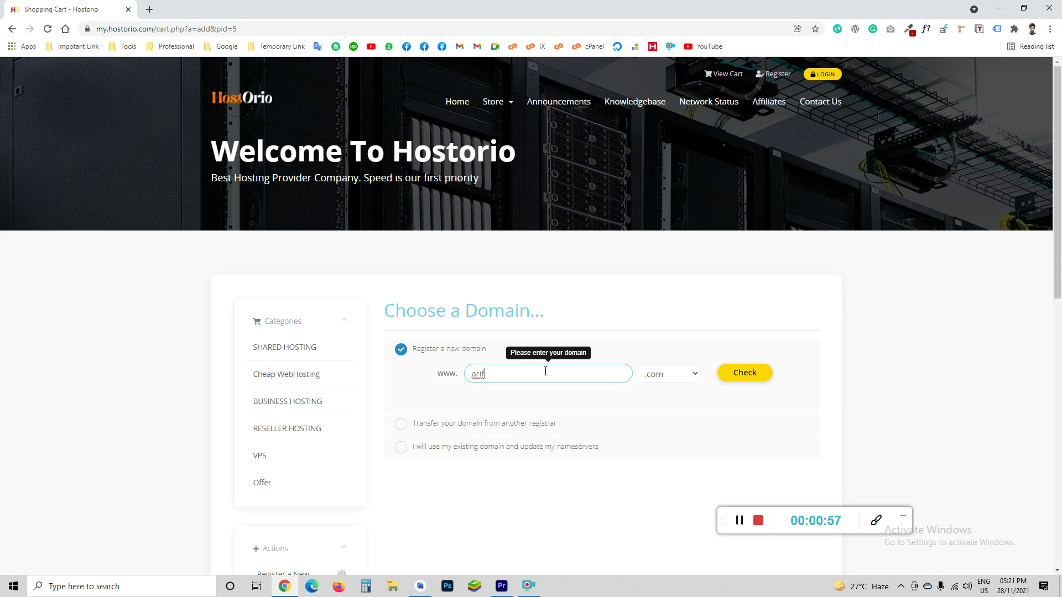
pyautogui.write('billah360')
pyautogui.click(725, 372)
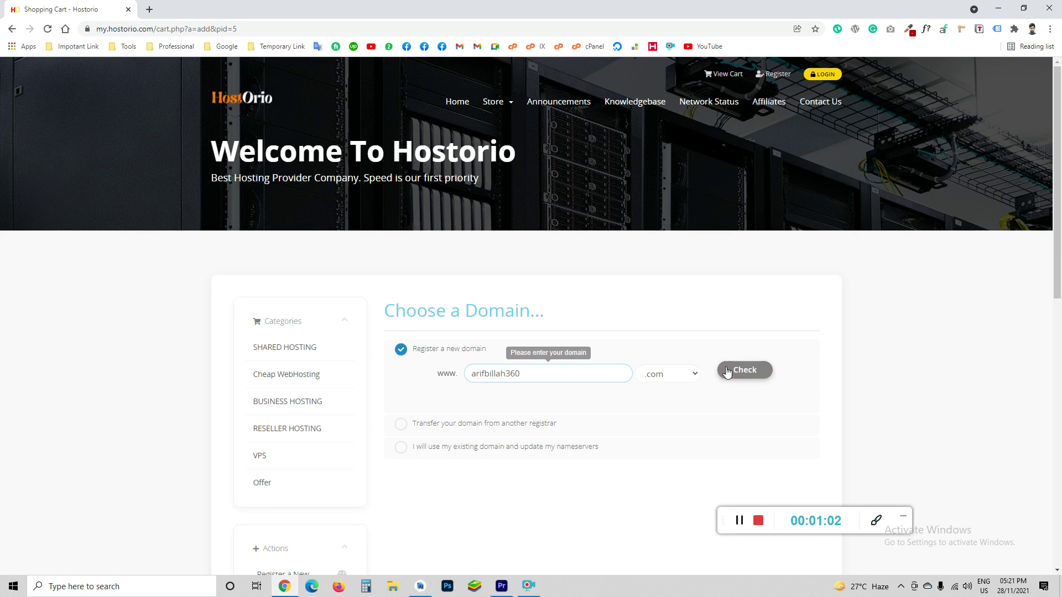
pyautogui.scroll(-1, 468, 438)
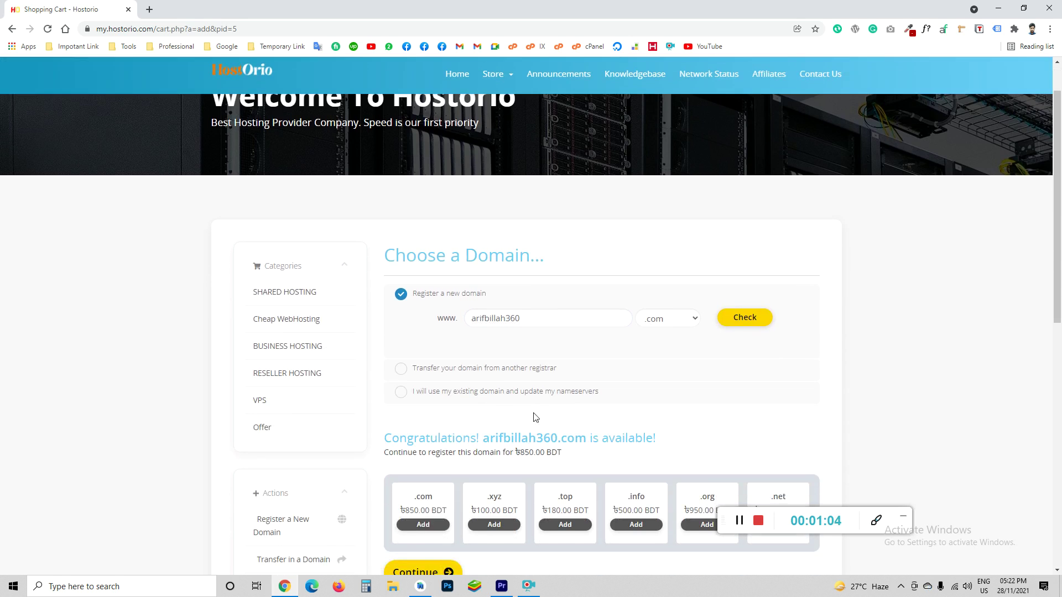
# Choose transferring the domain from another registrar
pyautogui.tripleClick(441, 435)
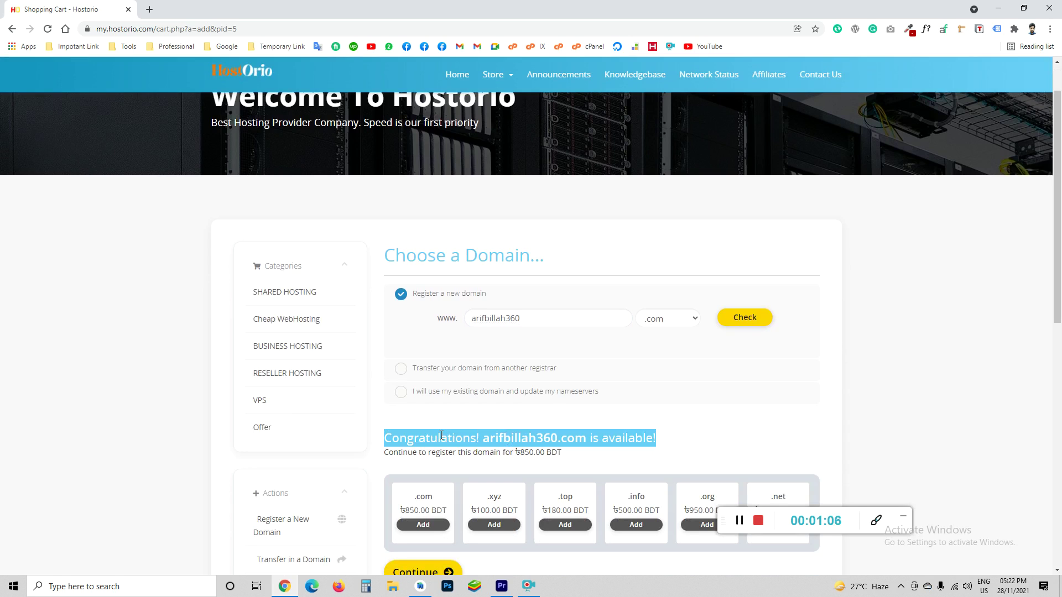
pyautogui.click(473, 438)
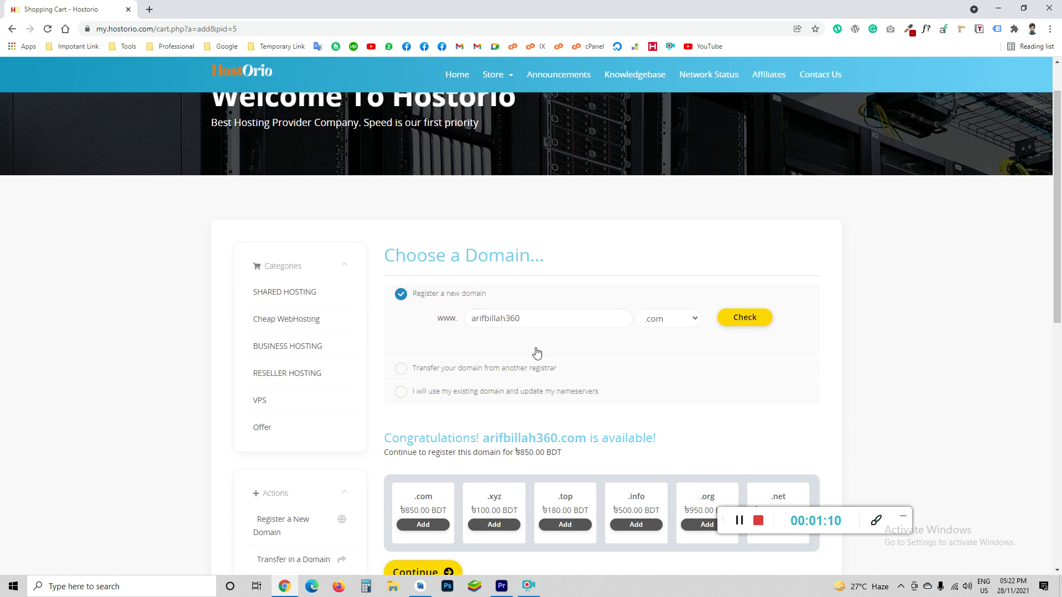
pyautogui.click(428, 368)
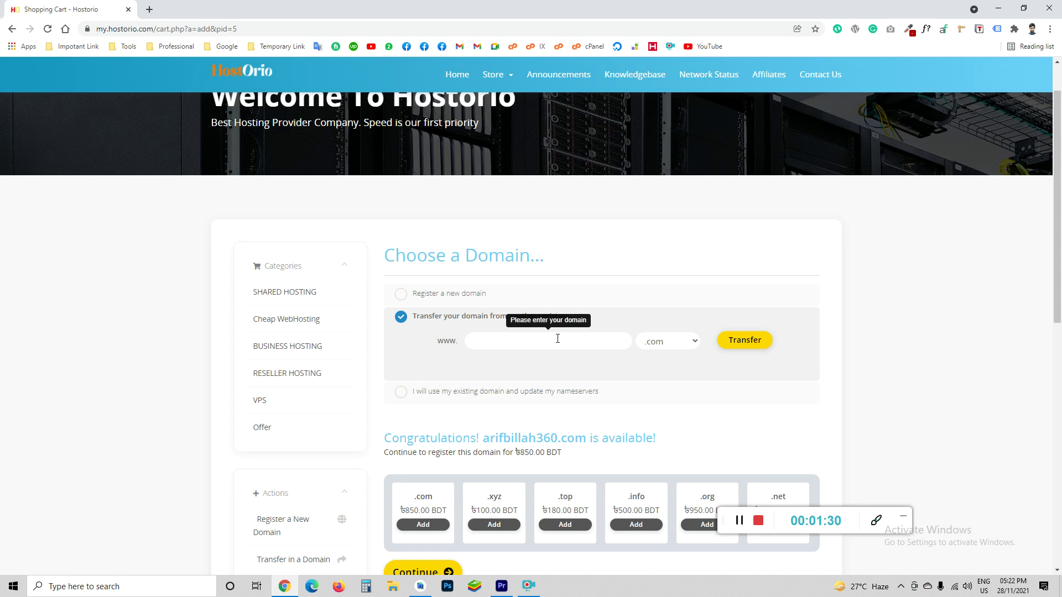
# Select the 'I will use my existing domain' option
pyautogui.click(472, 392)
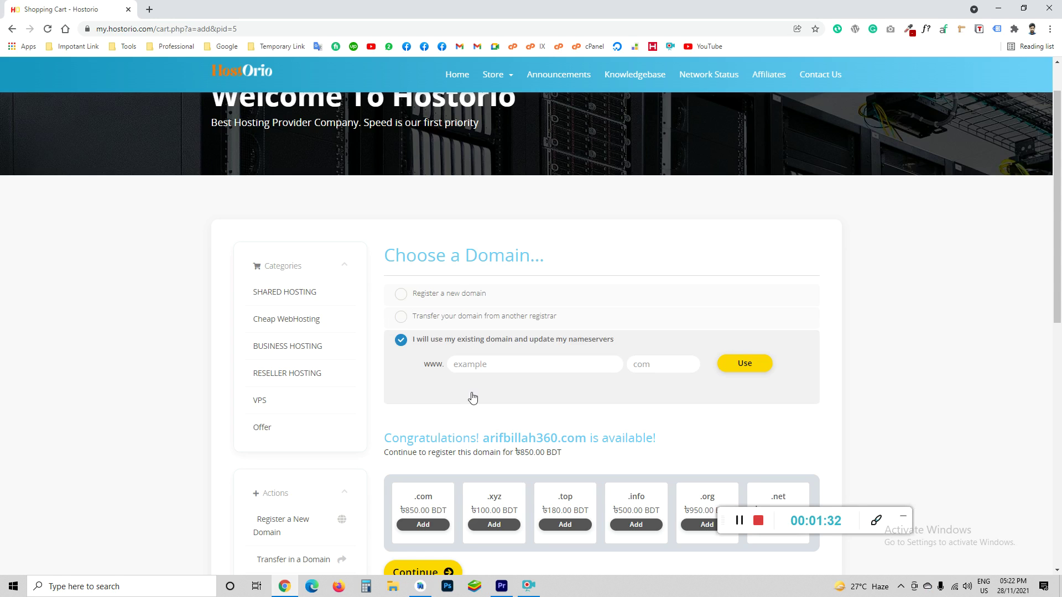
pyautogui.tripleClick(457, 343)
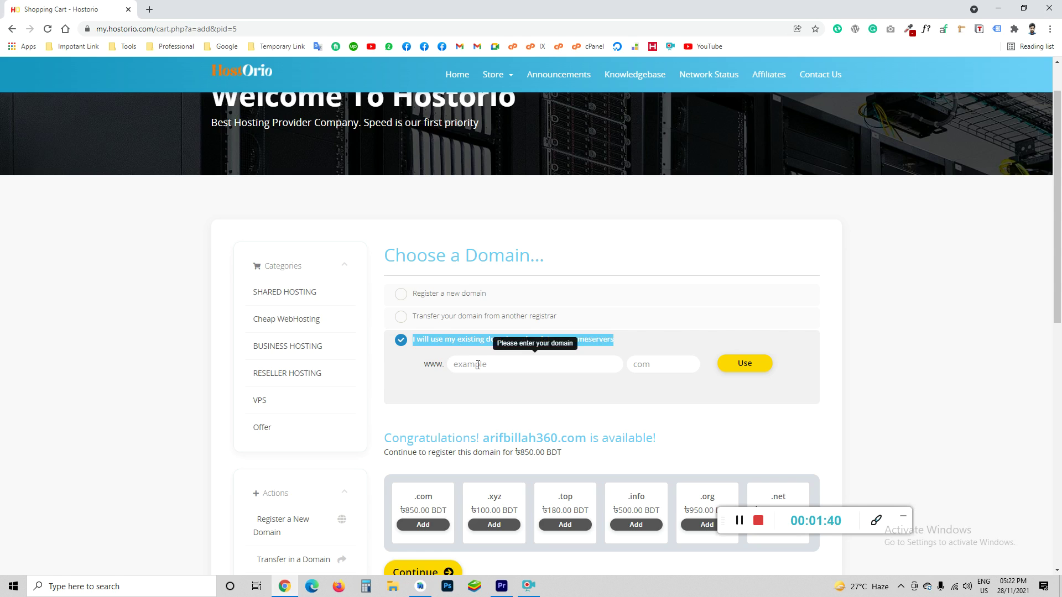
pyautogui.click(517, 362)
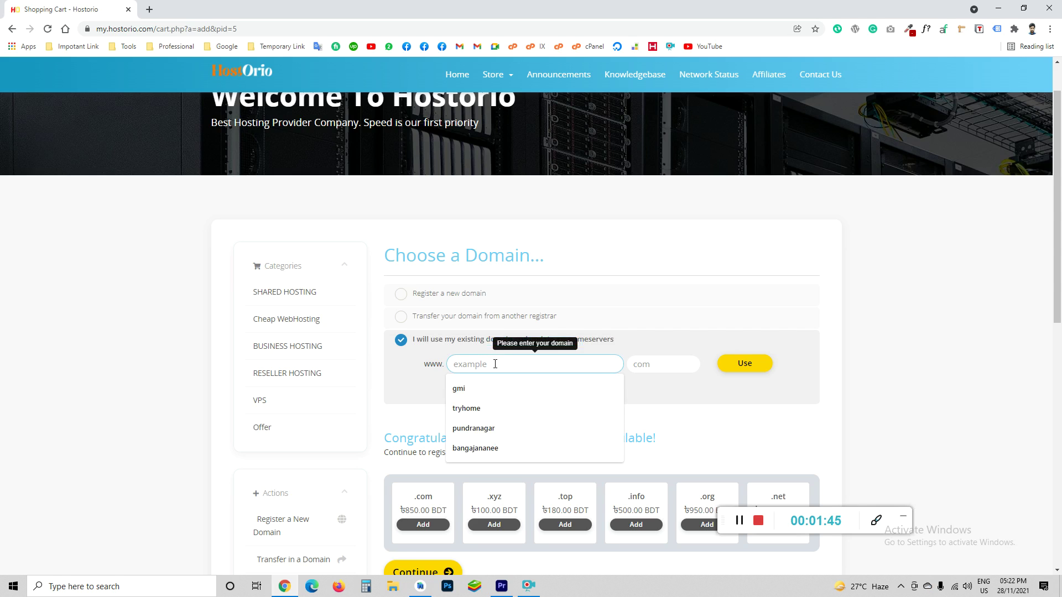
pyautogui.click(445, 299)
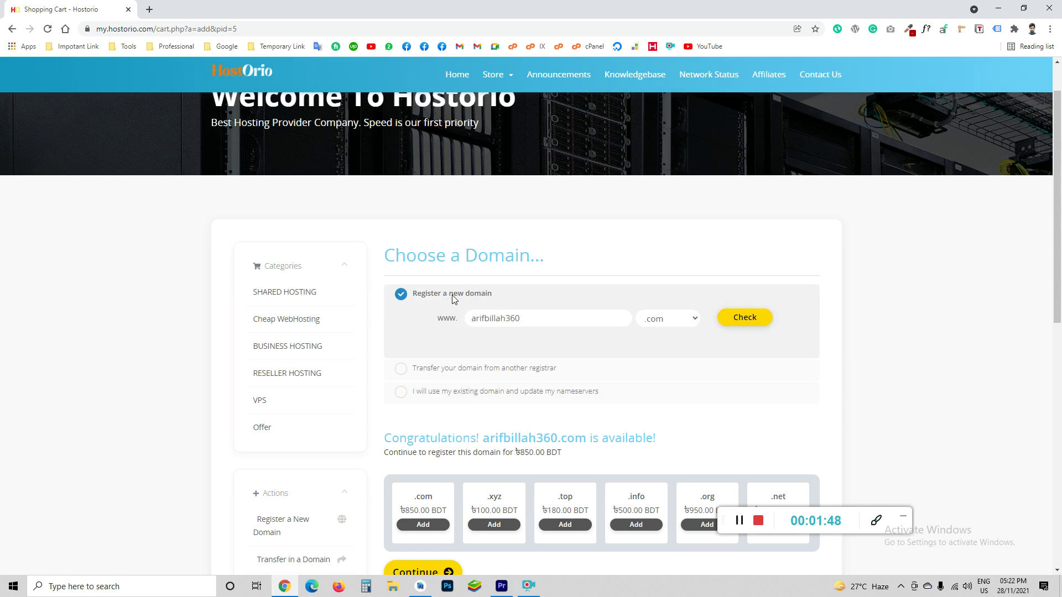
pyautogui.click(475, 393)
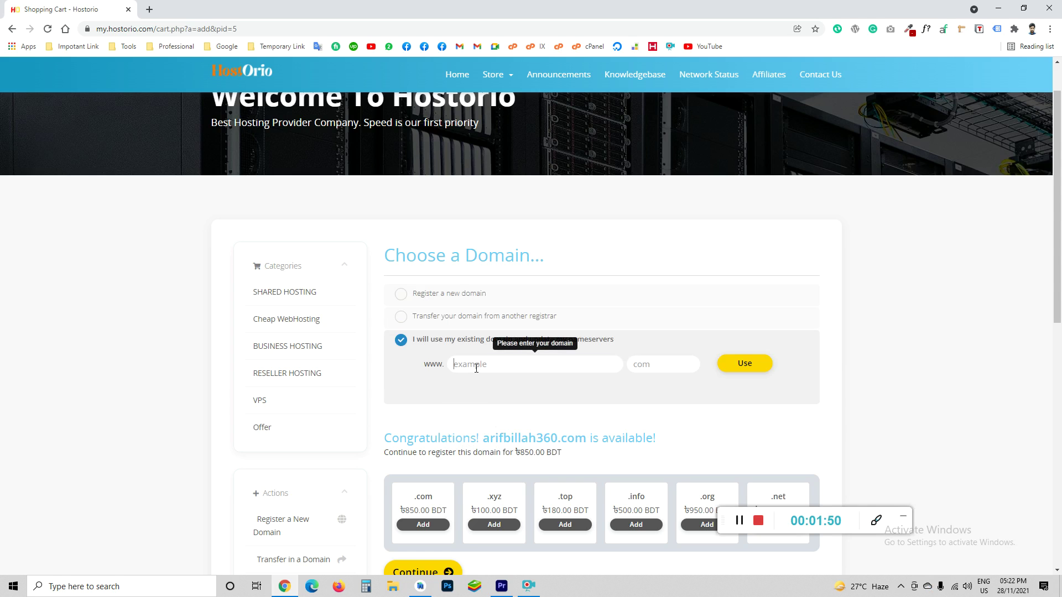
pyautogui.click(476, 368)
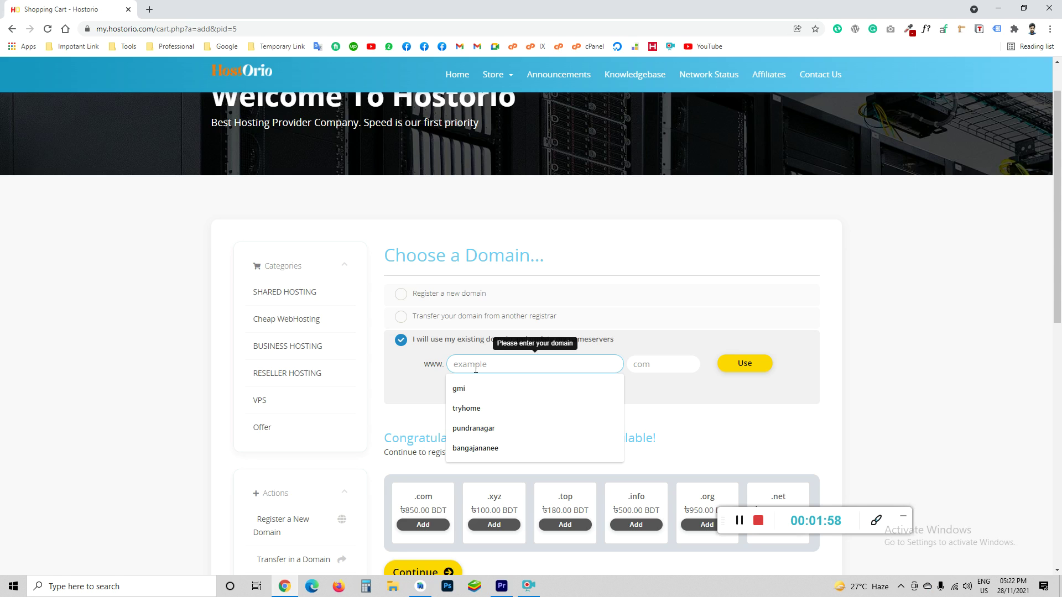
# Submit the existing .com domain, then append 1 after rejection and resubmit
pyautogui.write('arifbillajh')
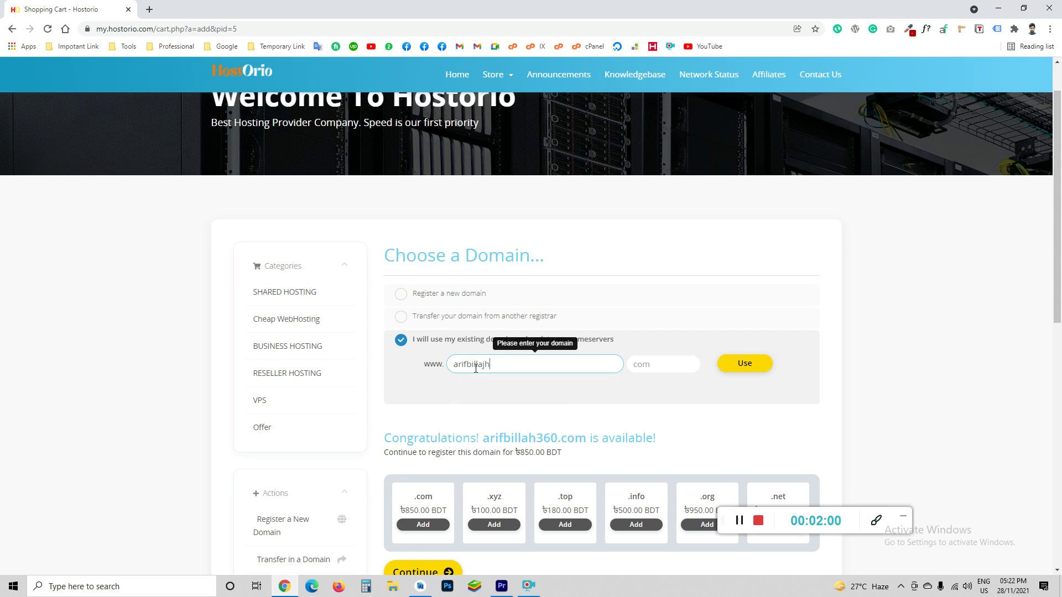
pyautogui.press('BackSpace')
pyautogui.press('BackSpace')
pyautogui.write('h')
pyautogui.click(739, 361)
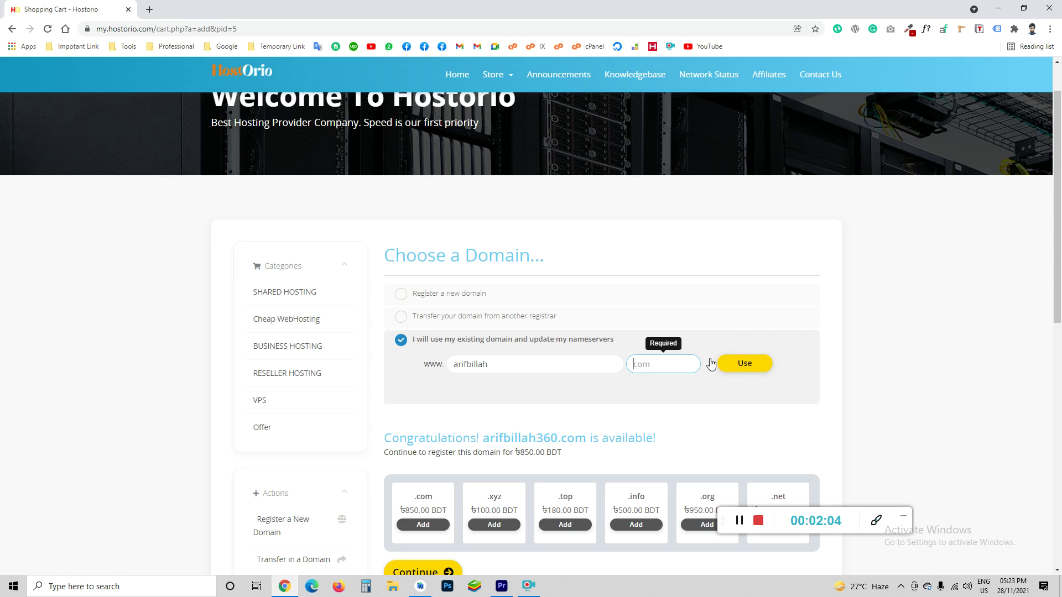
pyautogui.write('.com')
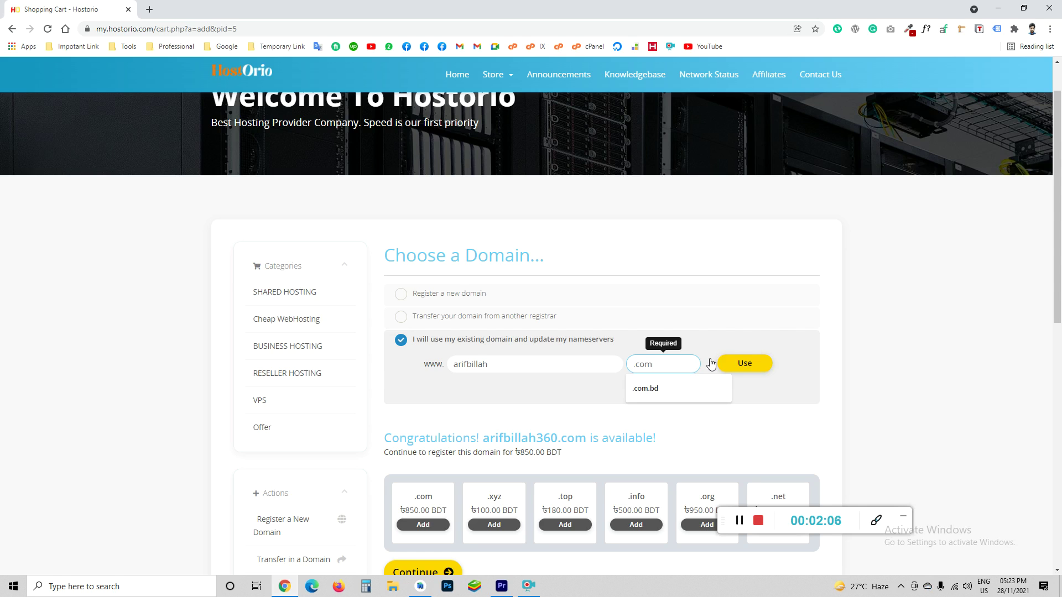
pyautogui.click(742, 363)
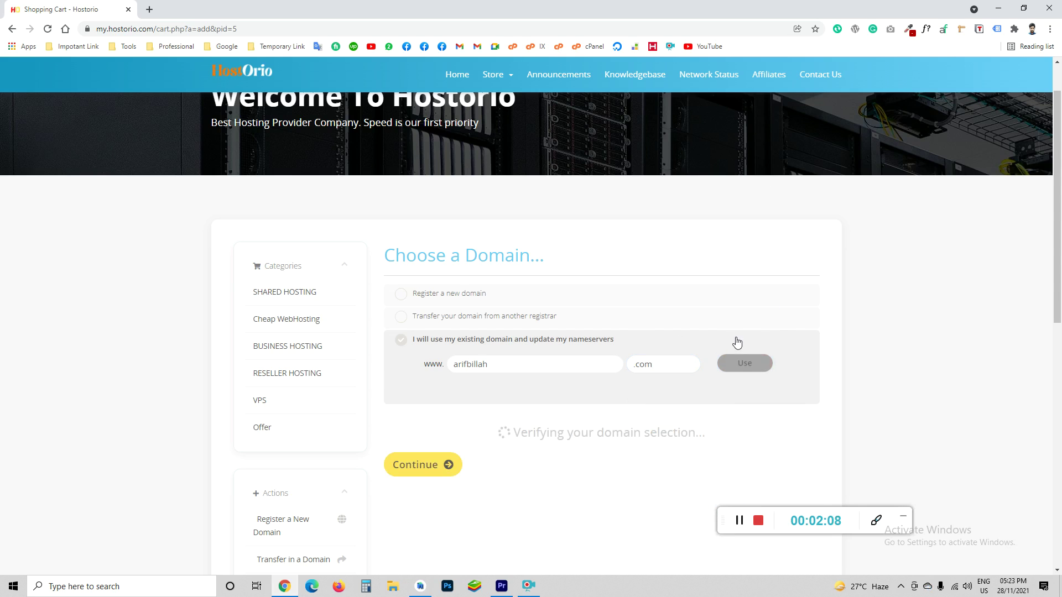
pyautogui.click(501, 360)
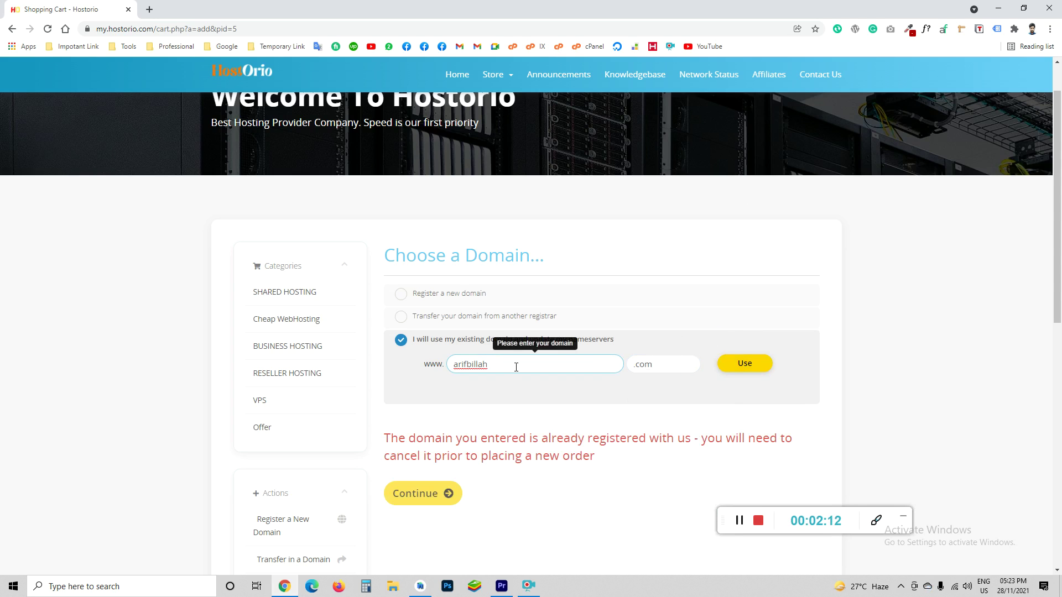
pyautogui.write('1')
pyautogui.click(721, 369)
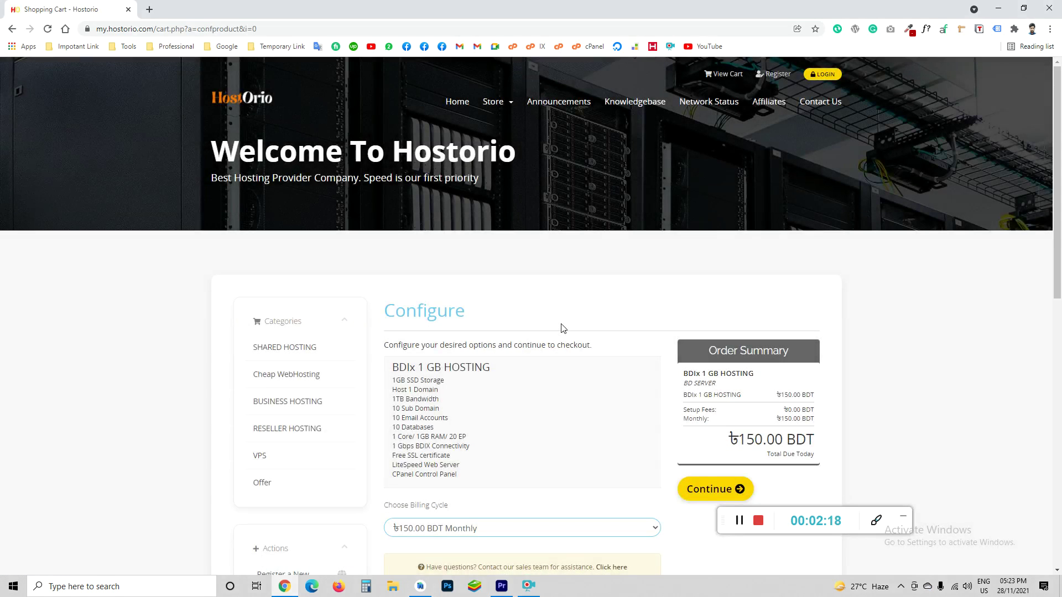
# Set BDIx 1 GB HOSTING billing to Annually, making ৳1,500.00 BDT due today
pyautogui.scroll(-2, 564, 328)
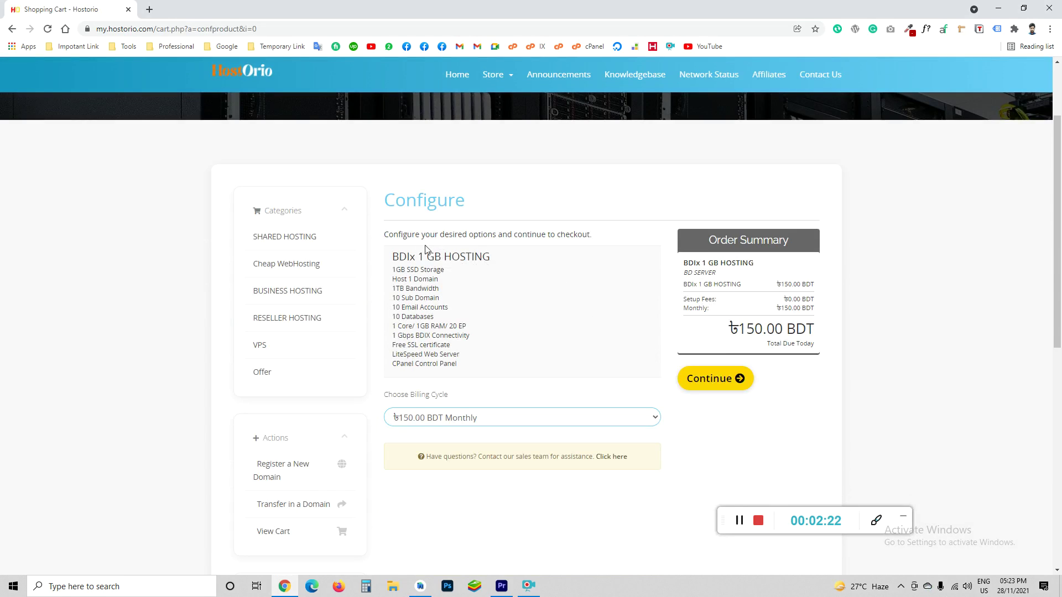
pyautogui.moveTo(393, 250); pyautogui.dragTo(504, 372)
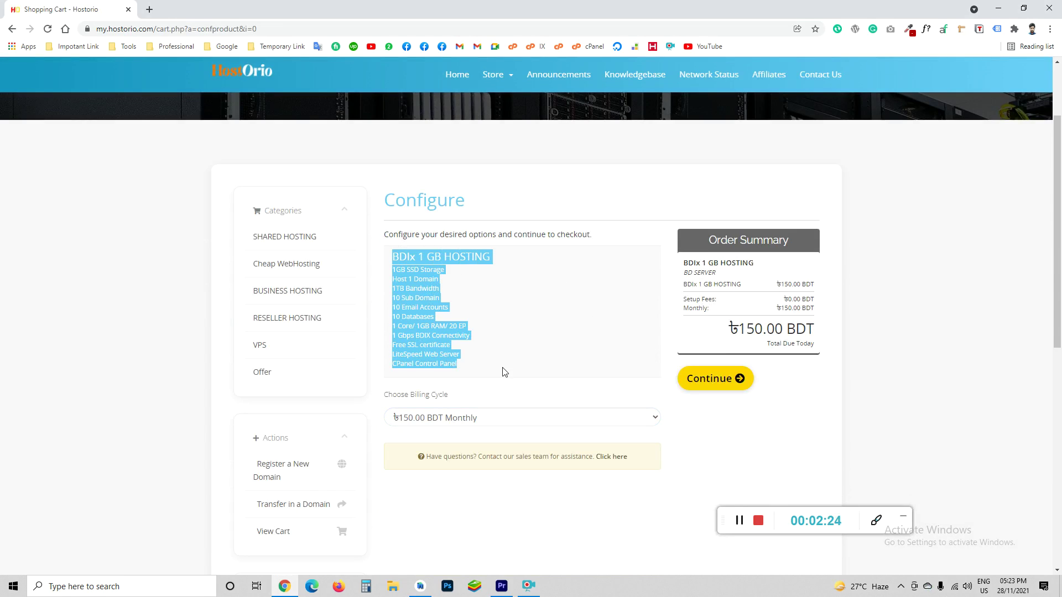
pyautogui.scroll(-1, 483, 401)
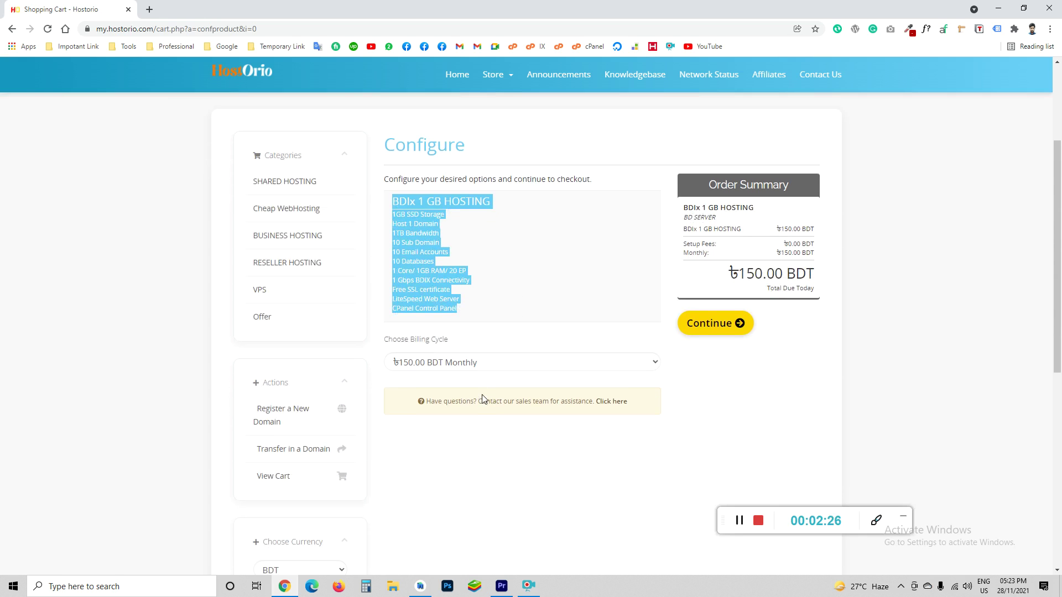
pyautogui.click(472, 367)
pyautogui.click(477, 393)
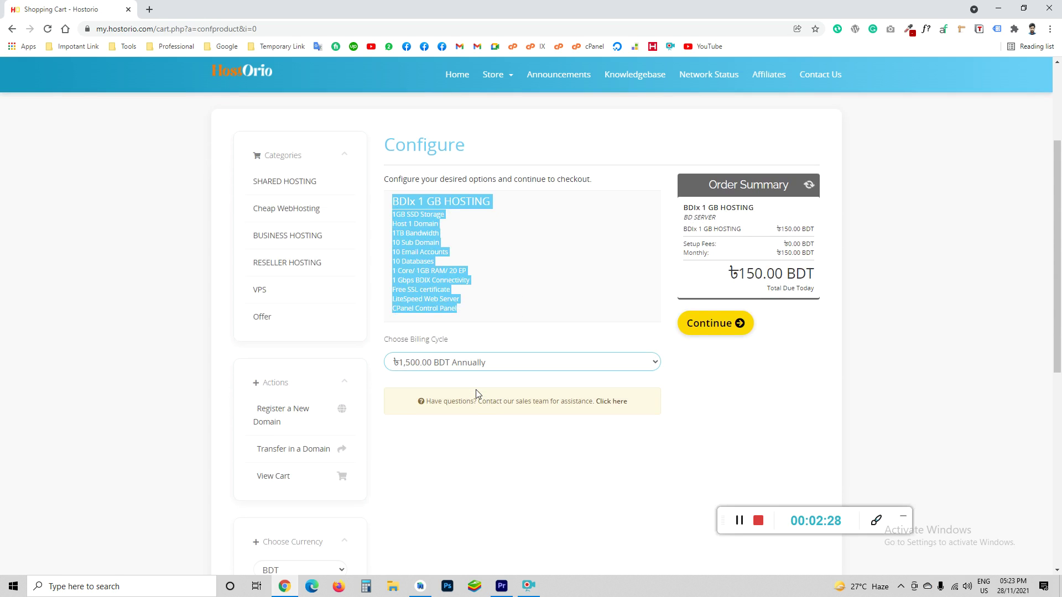
pyautogui.scroll(2, 575, 359)
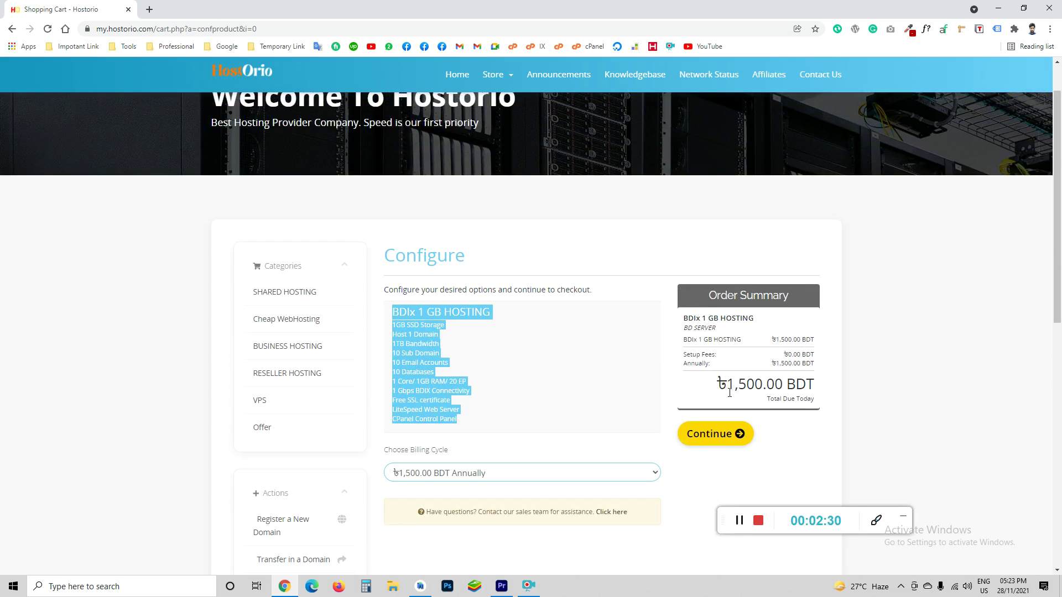
pyautogui.moveTo(729, 390); pyautogui.dragTo(765, 387)
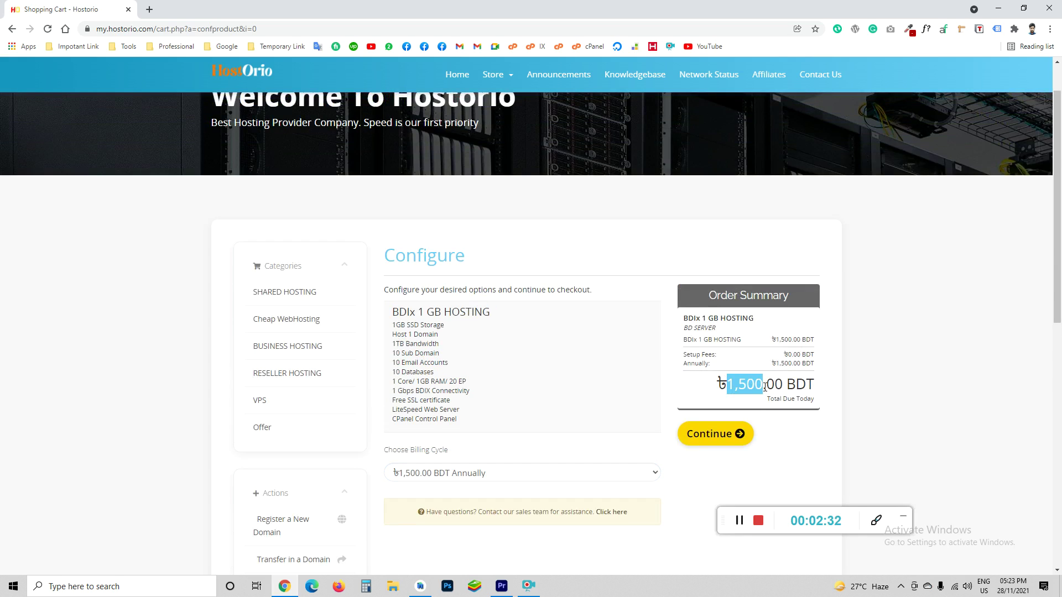
# Continue to the cart and review the attached domain and ৳1,500.00 BDT total
pyautogui.click(722, 437)
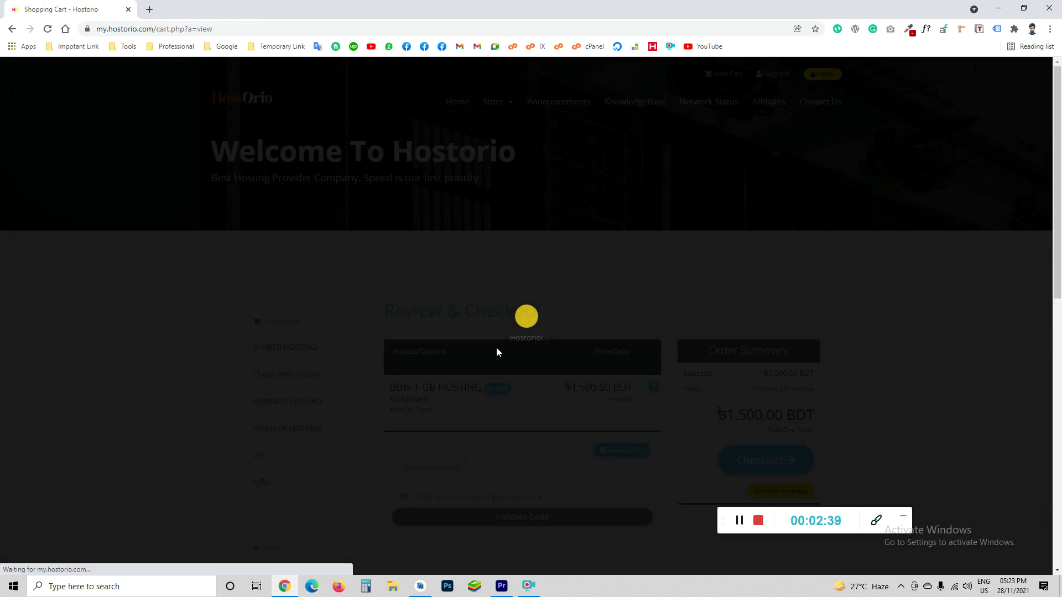
pyautogui.scroll(-1, 485, 347)
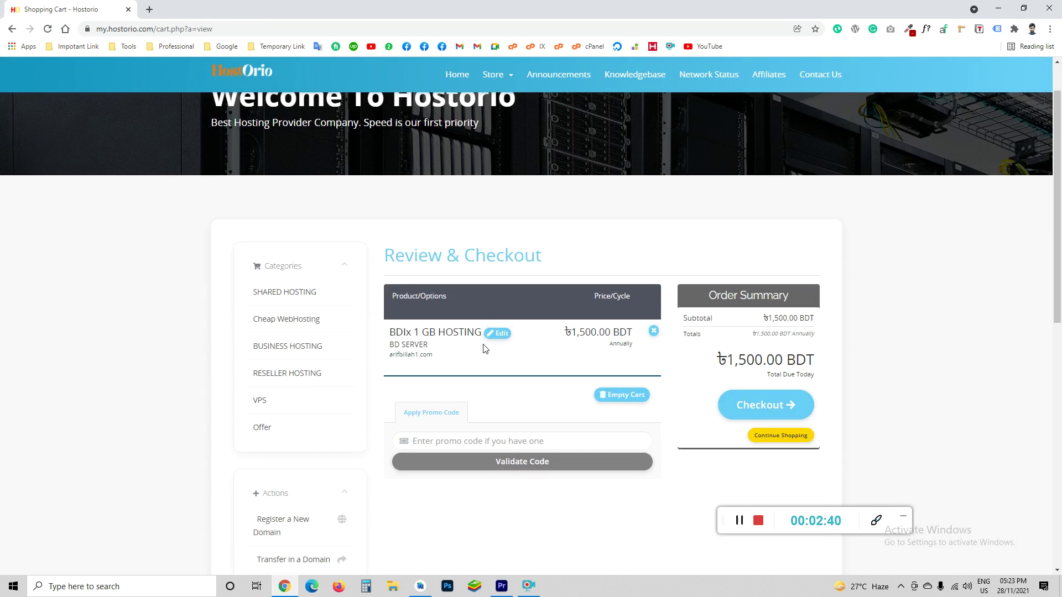
pyautogui.doubleClick(419, 354)
pyautogui.moveTo(726, 361); pyautogui.dragTo(813, 353)
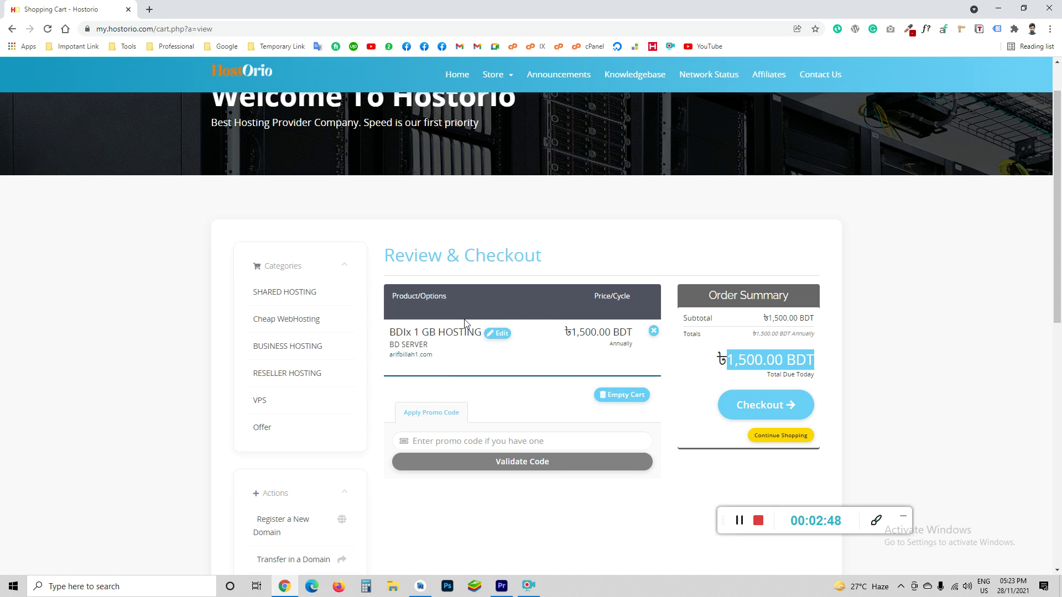
# Apply promo code ORIO2021 and proceed to checkout
pyautogui.click(476, 441)
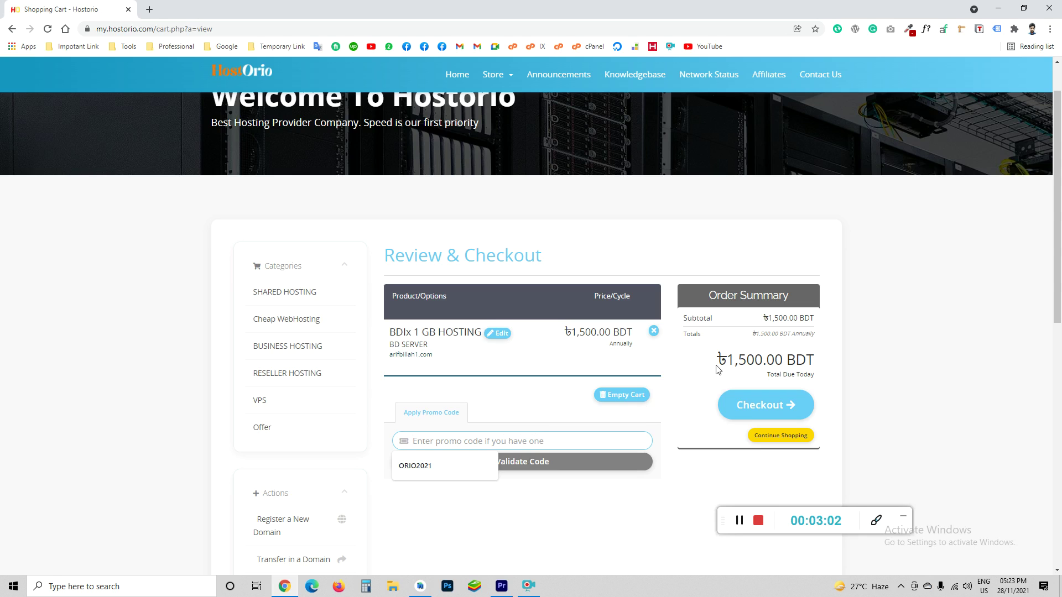
pyautogui.click(415, 466)
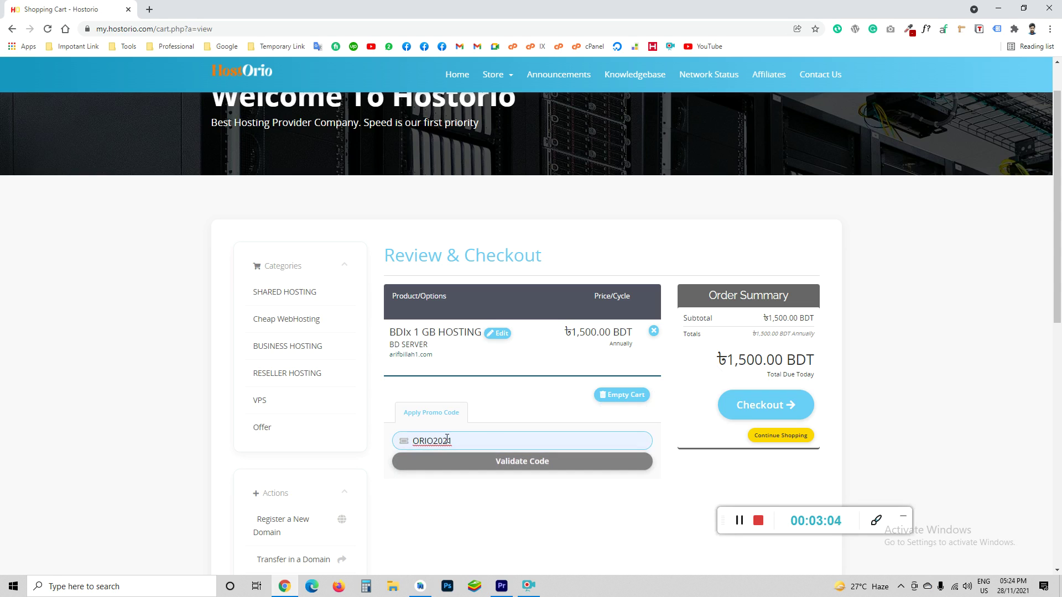
pyautogui.click(497, 462)
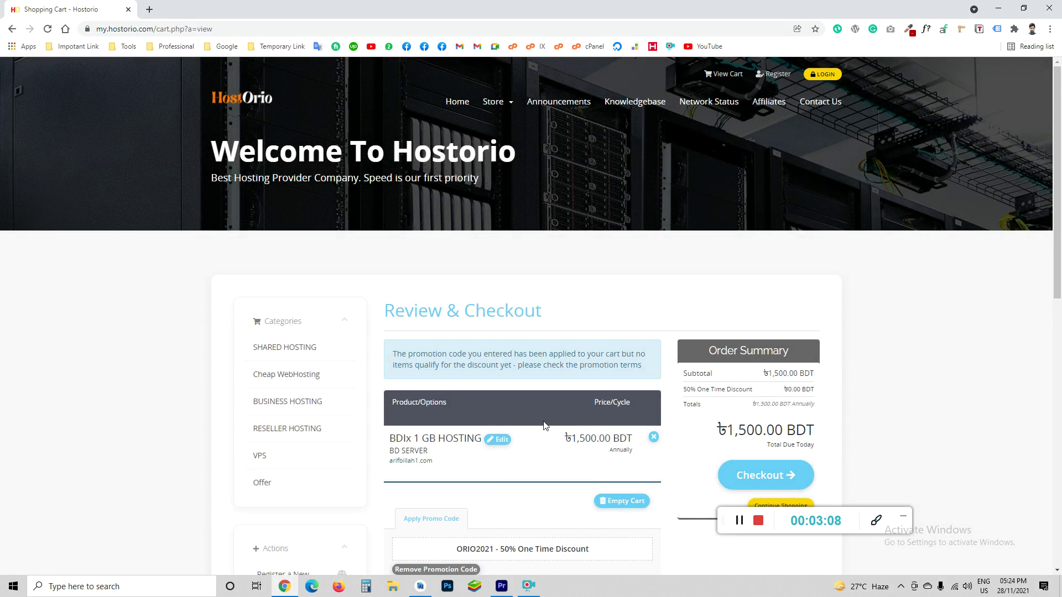
pyautogui.scroll(-1, 543, 426)
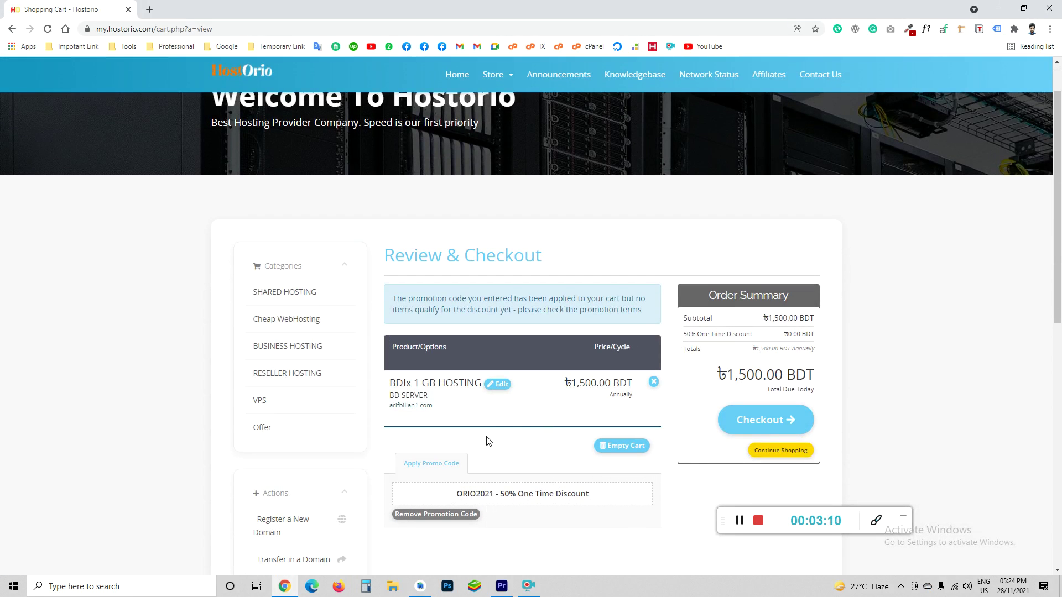
pyautogui.click(759, 427)
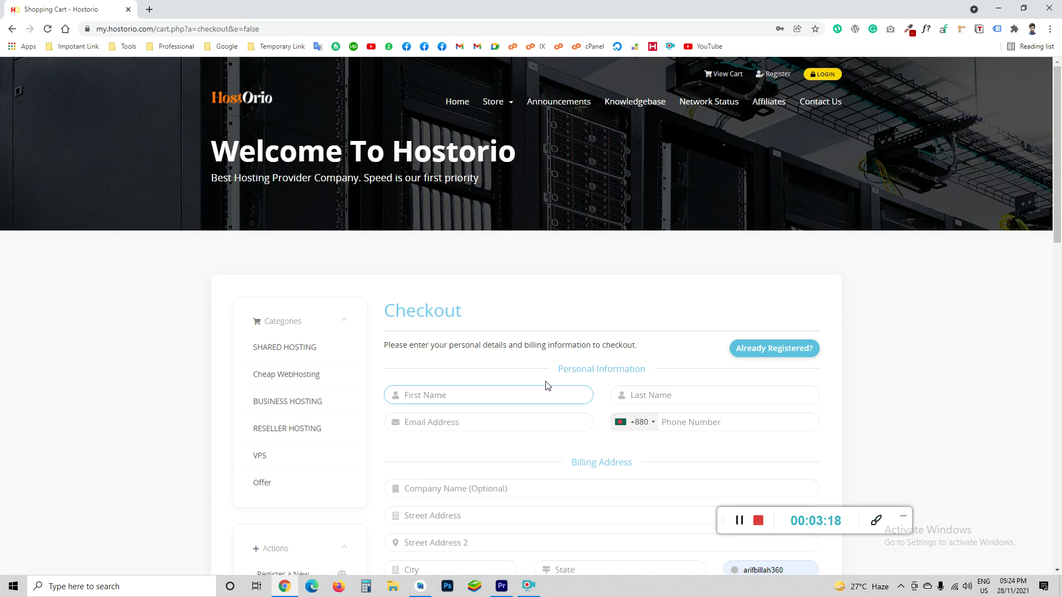
# Choose Bkash/Nogod/Mcash/SureCash instead of PayPal Basic as the checkout payment method
pyautogui.scroll(-2, 504, 379)
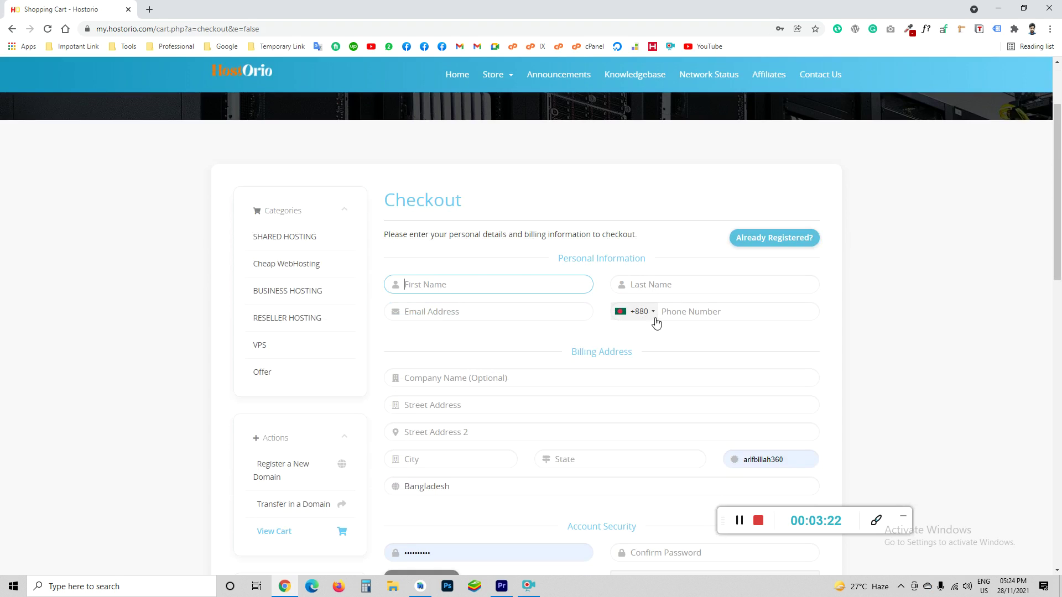
pyautogui.scroll(-2, 476, 422)
pyautogui.scroll(-3, 535, 446)
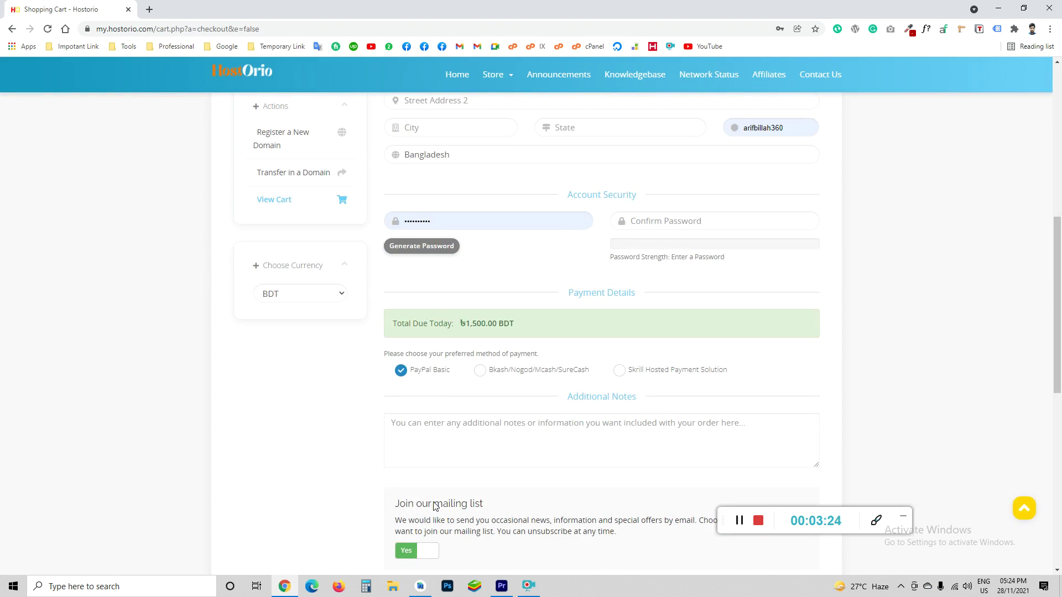
pyautogui.scroll(-2, 437, 503)
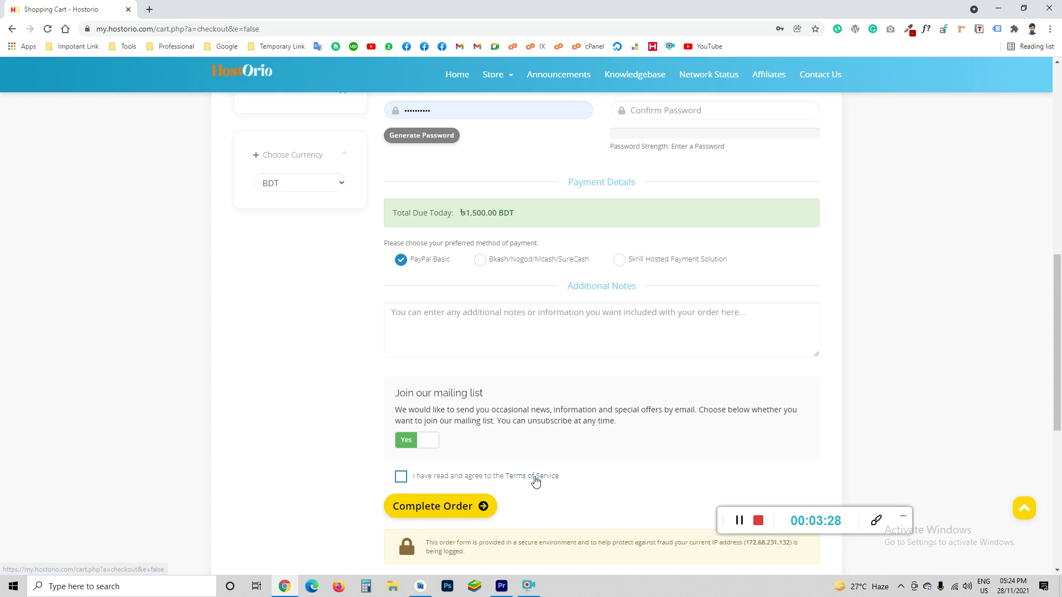
pyautogui.scroll(1, 472, 369)
pyautogui.scroll(-4, 473, 369)
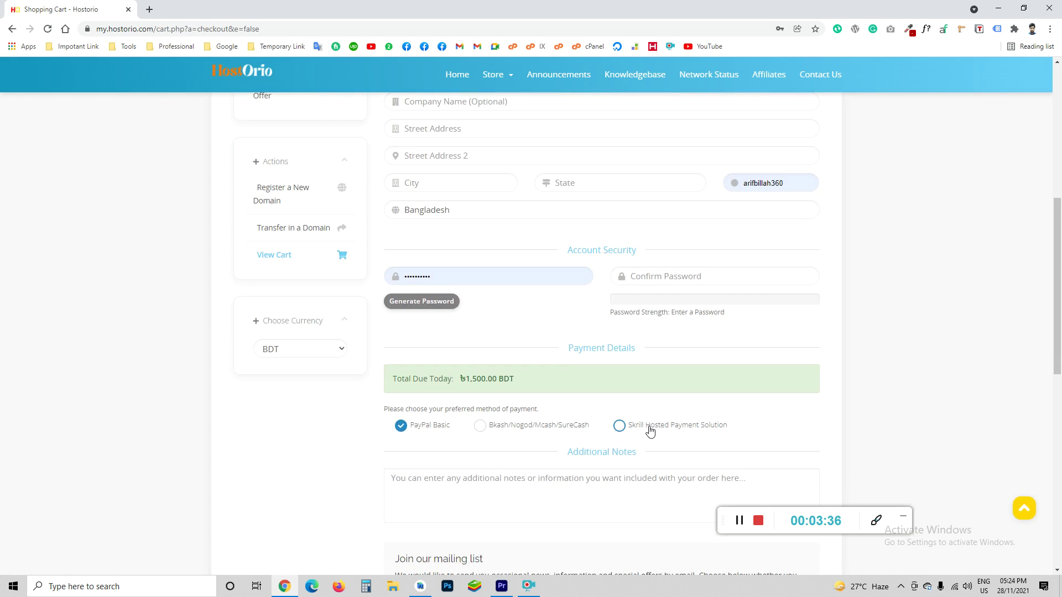
pyautogui.click(479, 426)
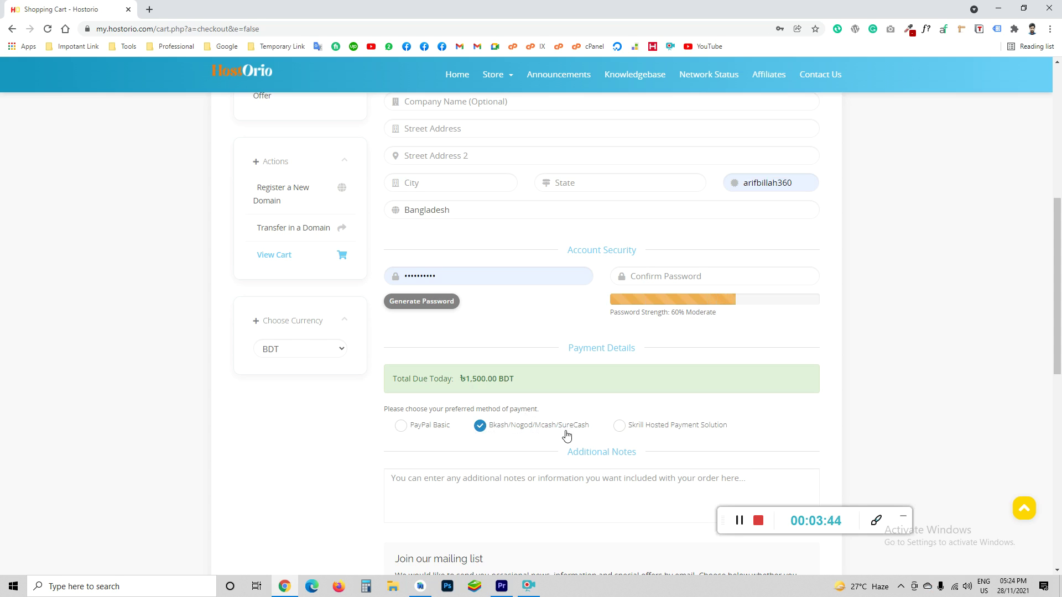
pyautogui.scroll(1, 585, 439)
pyautogui.scroll(6, 583, 439)
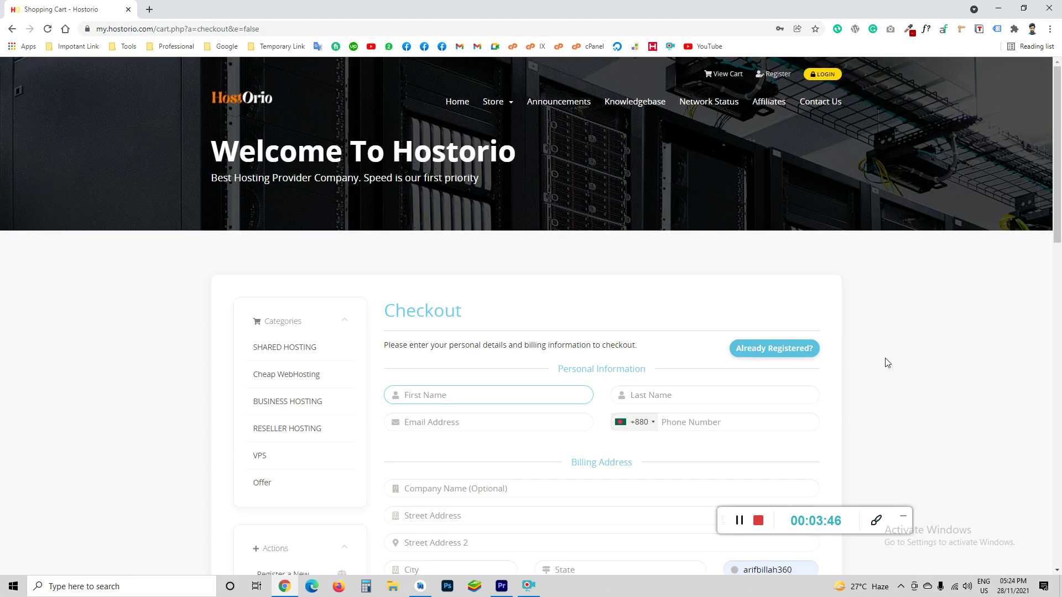
pyautogui.scroll(-3, 530, 380)
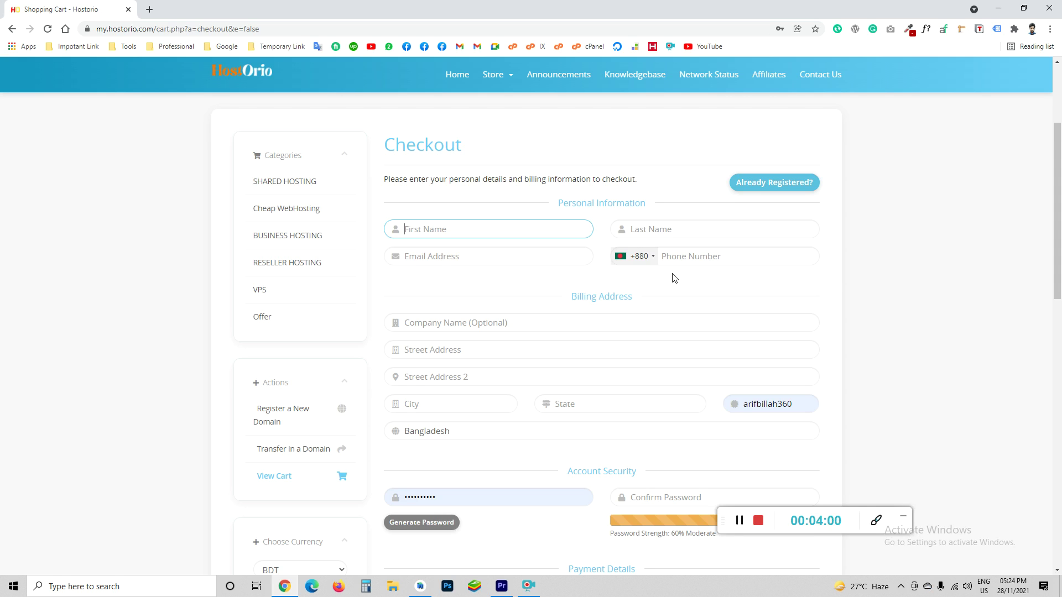
# Log in as an existing customer with the saved account e-mail and password
pyautogui.click(750, 191)
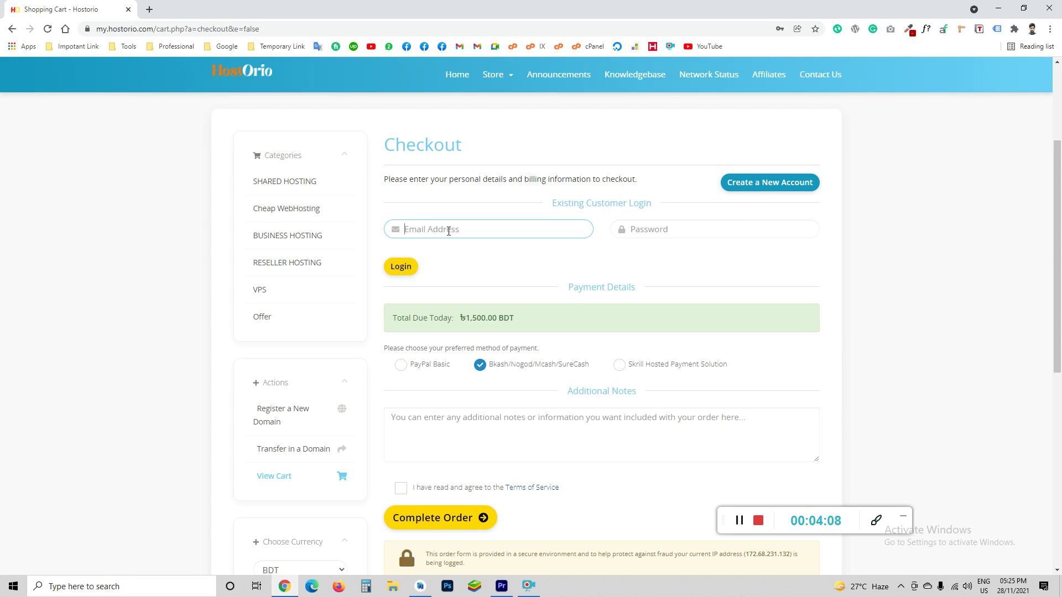
pyautogui.click(449, 231)
pyautogui.write('em')
pyautogui.press('Down')
pyautogui.press('Return')
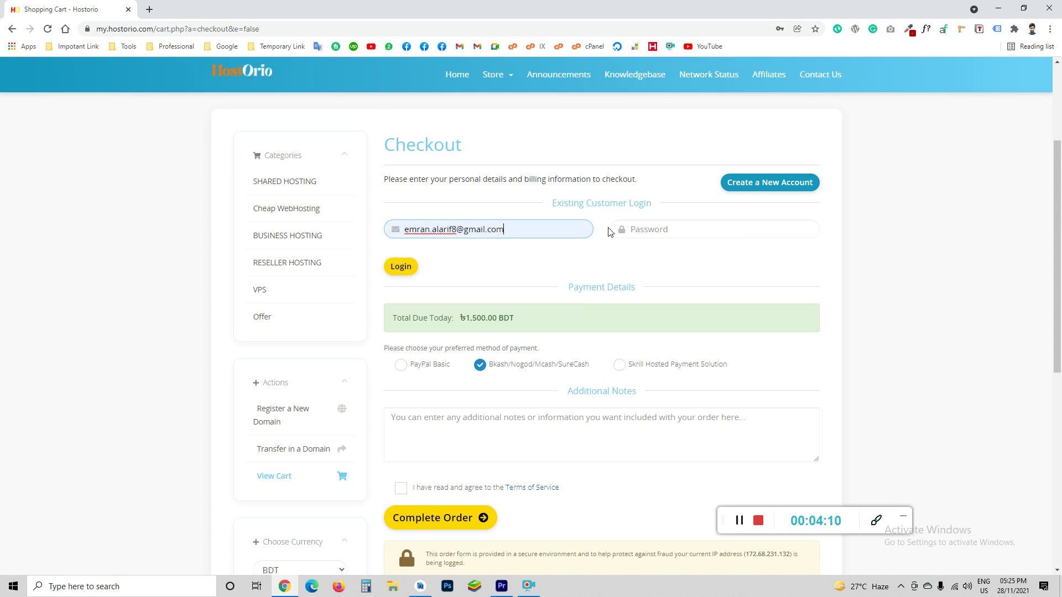
pyautogui.click(643, 228)
pyautogui.write('••')
pyautogui.press('BackSpace')
pyautogui.press('BackSpace')
pyautogui.press('BackSpace')
pyautogui.press('BackSpace')
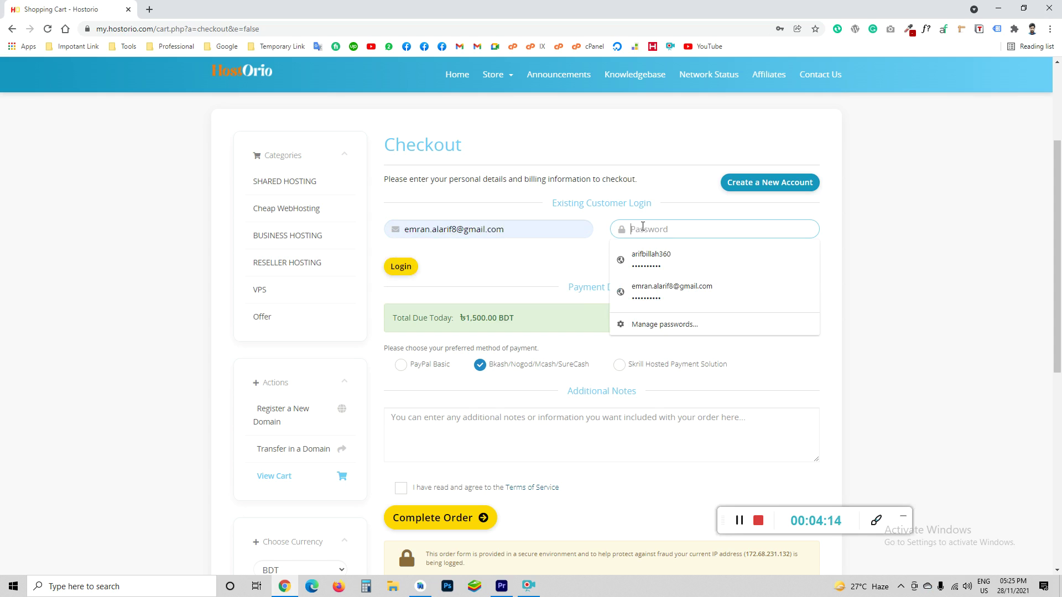
pyautogui.write('•••••')
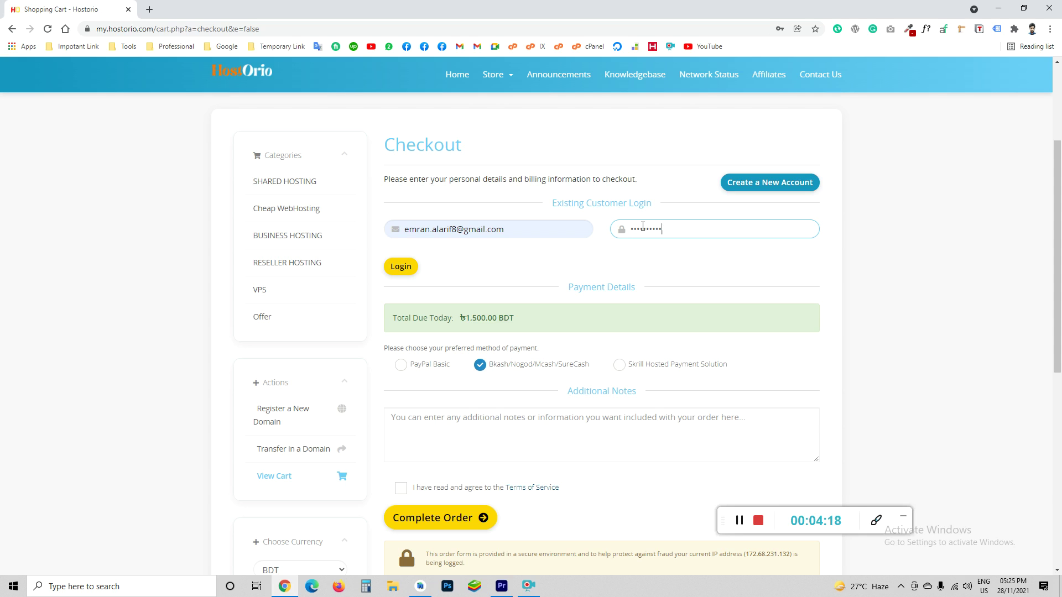
pyautogui.click(743, 185)
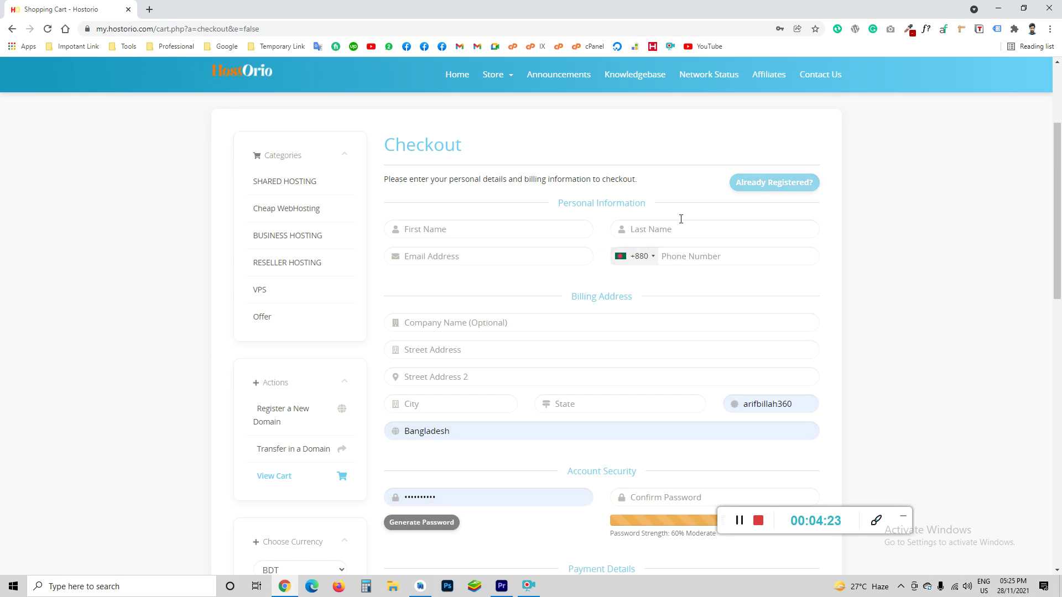
pyautogui.click(762, 183)
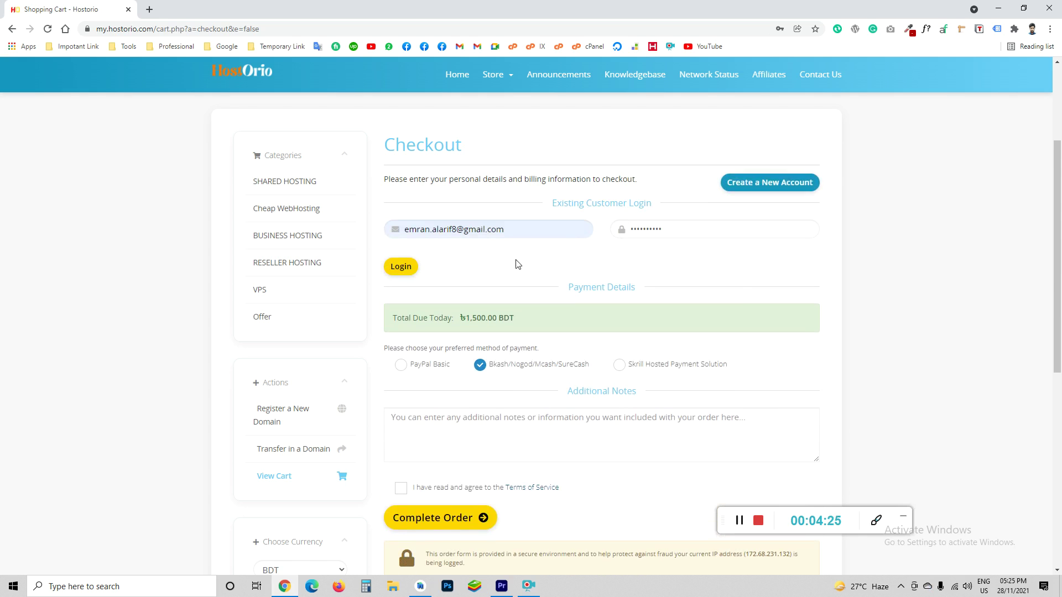
pyautogui.click(397, 265)
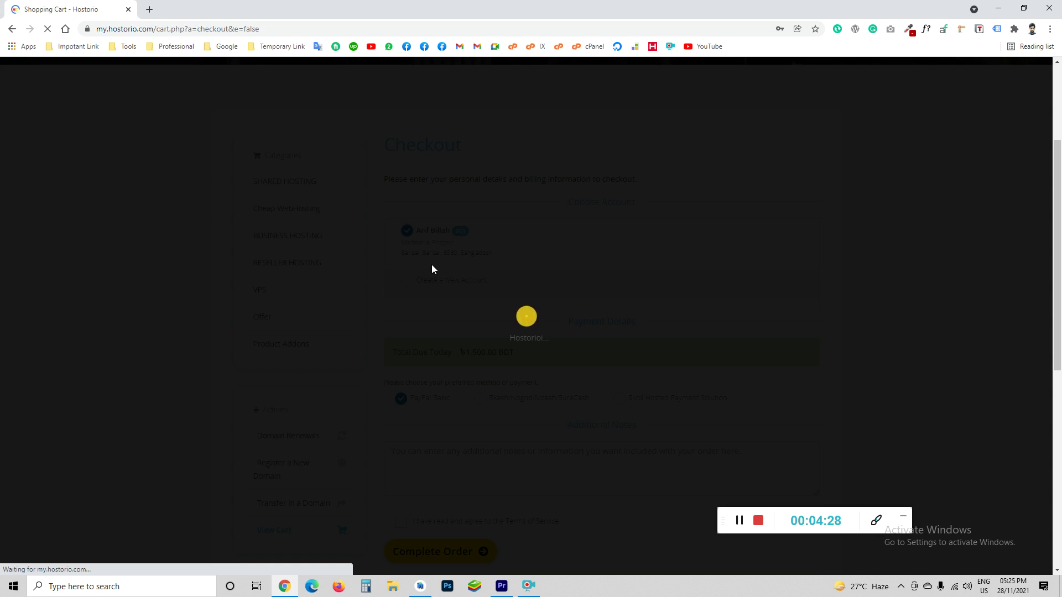
# Pay via Bkash/Nogod/Mcash/SureCash, accept the Terms of Service, and place the order
pyautogui.scroll(-2, 505, 246)
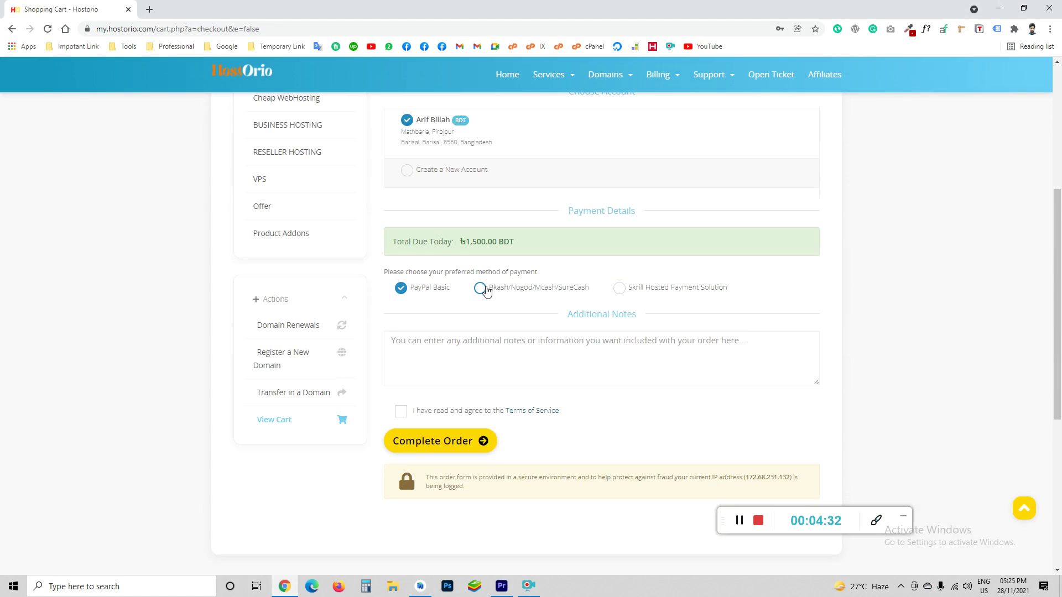
pyautogui.click(485, 291)
pyautogui.scroll(1, 474, 318)
pyautogui.click(400, 466)
pyautogui.click(433, 495)
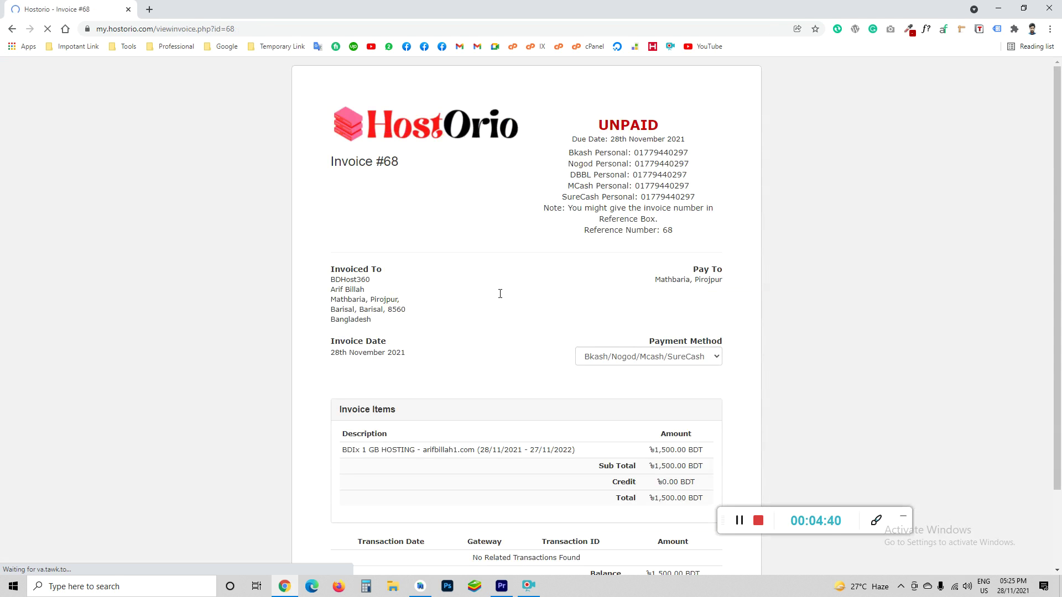
# Review Invoice #68's Bkash, Nogod and DBBL payment numbers and reference 68
pyautogui.scroll(-2, 405, 160)
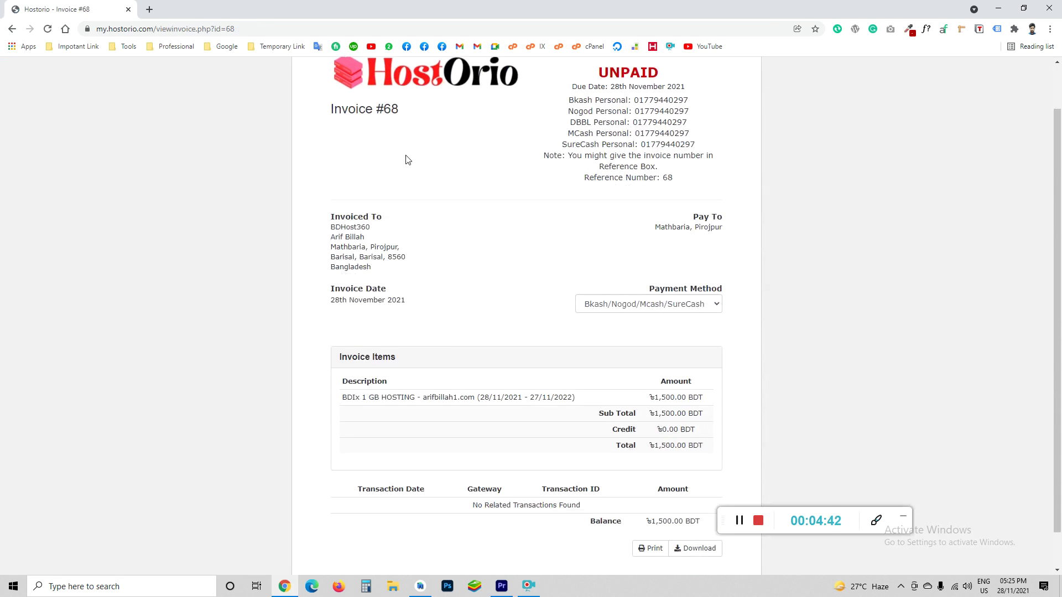
pyautogui.scroll(2, 605, 376)
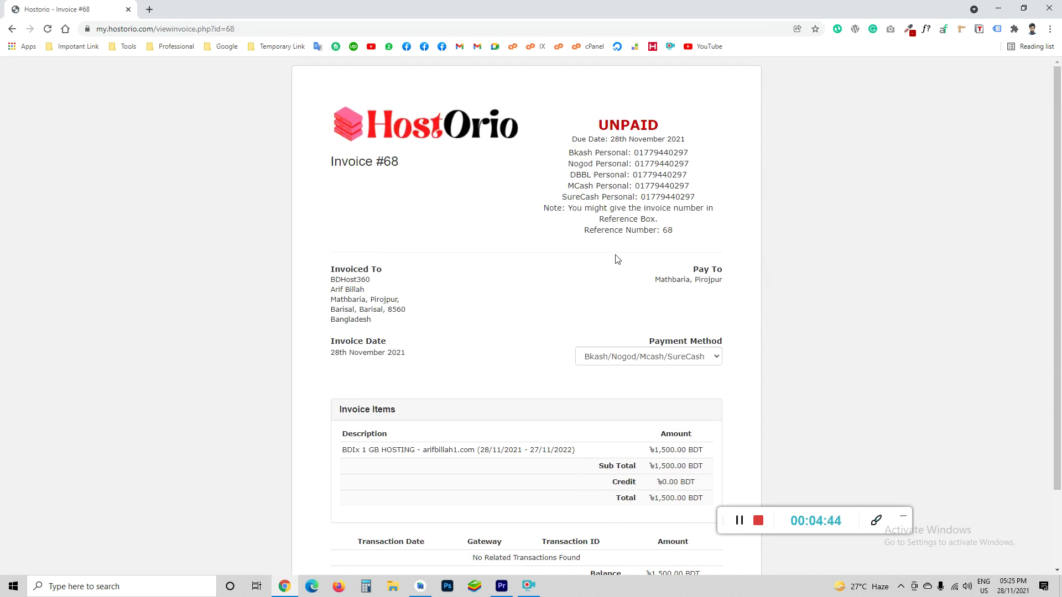
pyautogui.moveTo(637, 153); pyautogui.dragTo(696, 206)
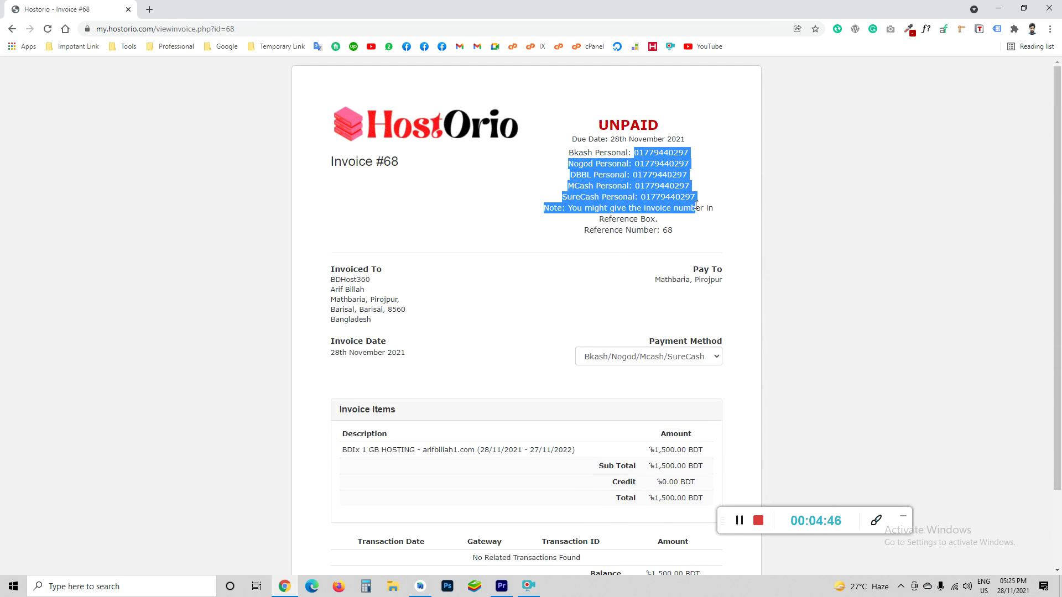
pyautogui.doubleClick(579, 155)
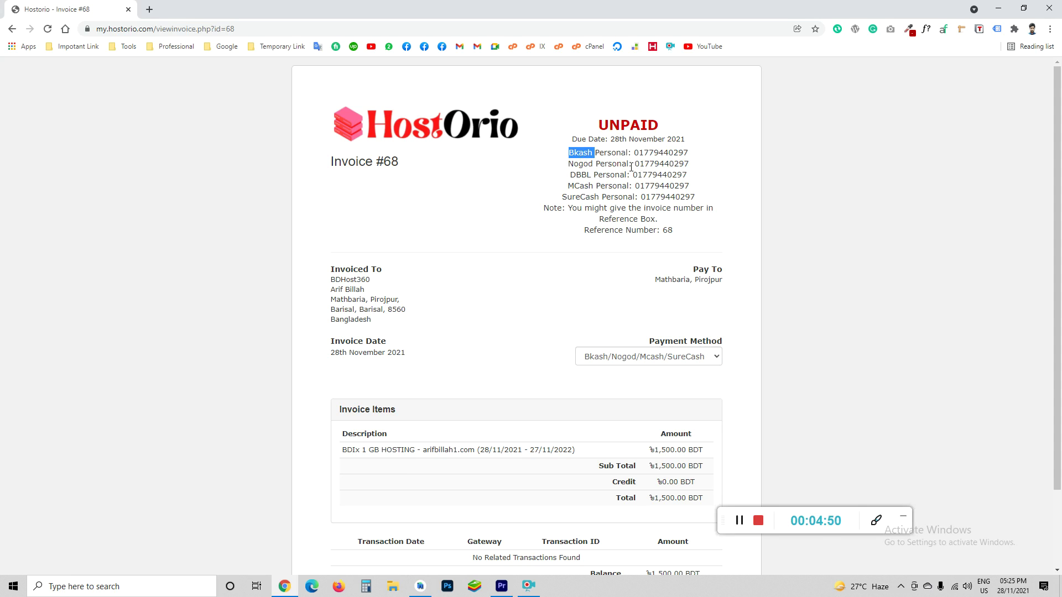
pyautogui.moveTo(637, 163); pyautogui.dragTo(682, 165)
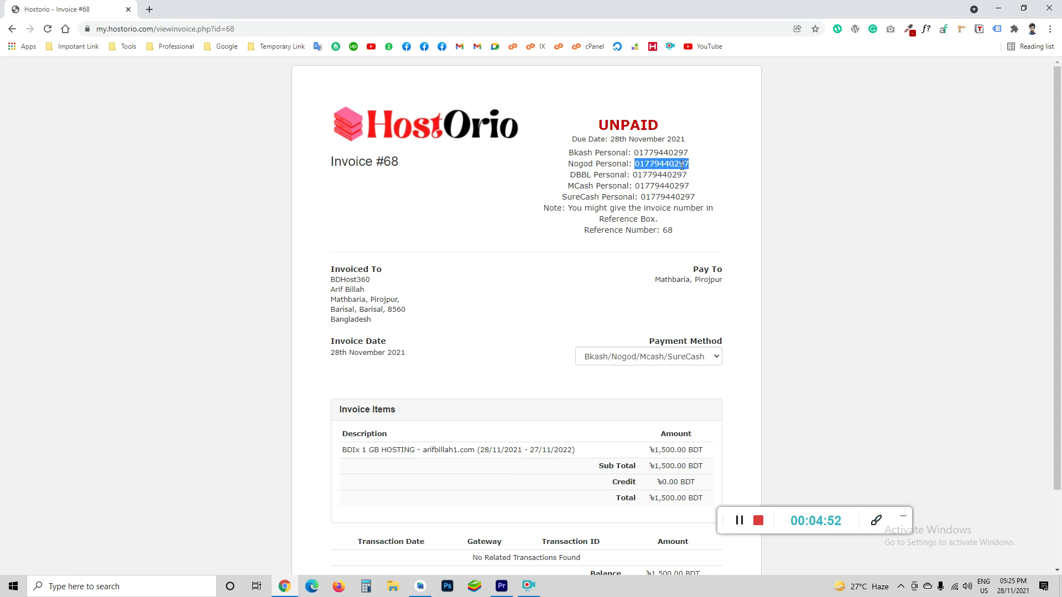
pyautogui.click(574, 157)
pyautogui.doubleClick(584, 175)
pyautogui.moveTo(632, 175); pyautogui.dragTo(687, 175)
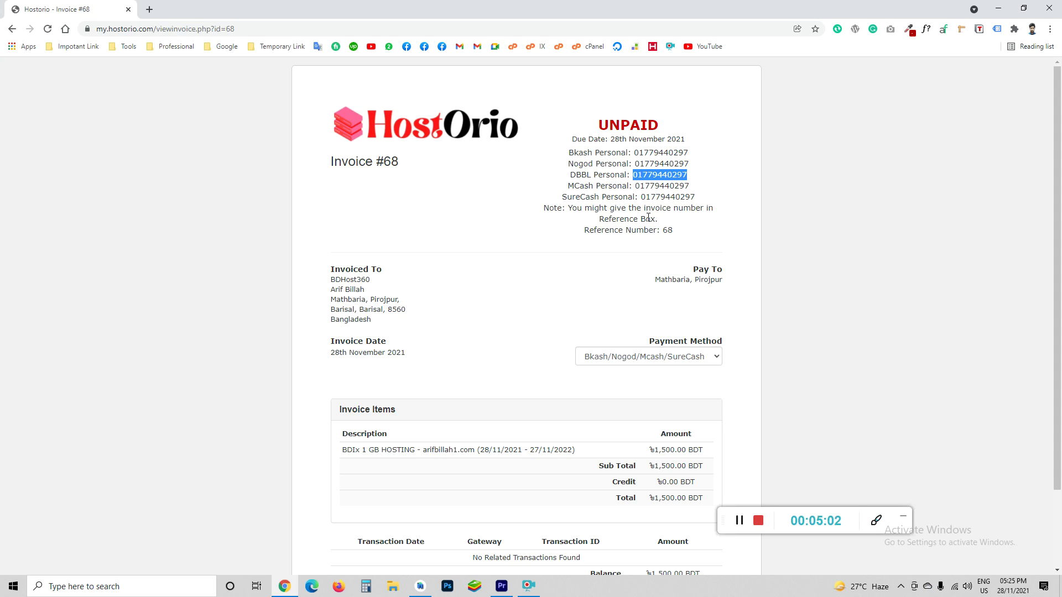
pyautogui.moveTo(634, 152); pyautogui.dragTo(689, 151)
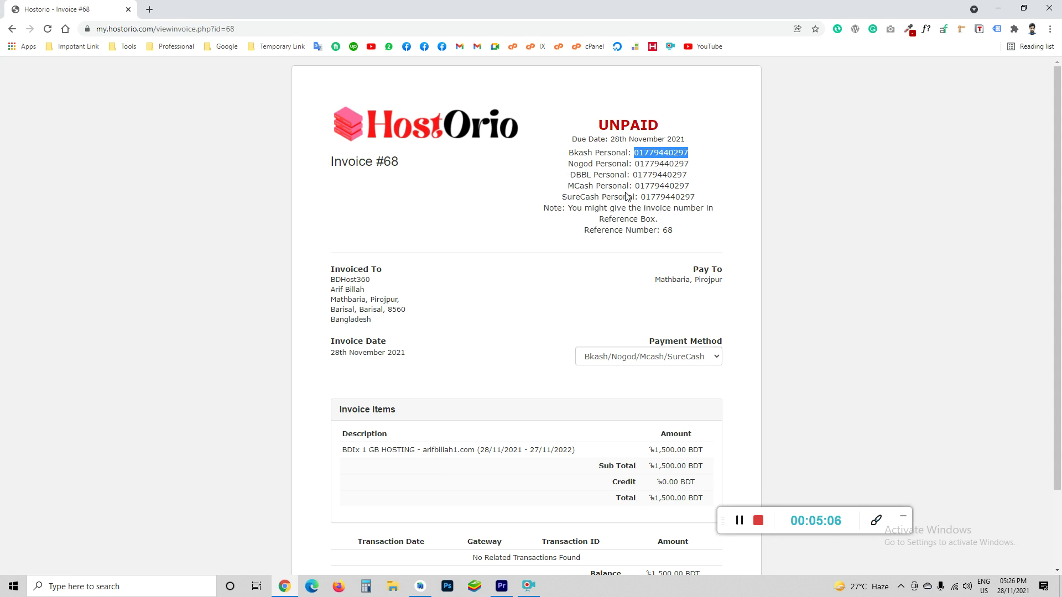
pyautogui.moveTo(662, 230); pyautogui.dragTo(673, 234)
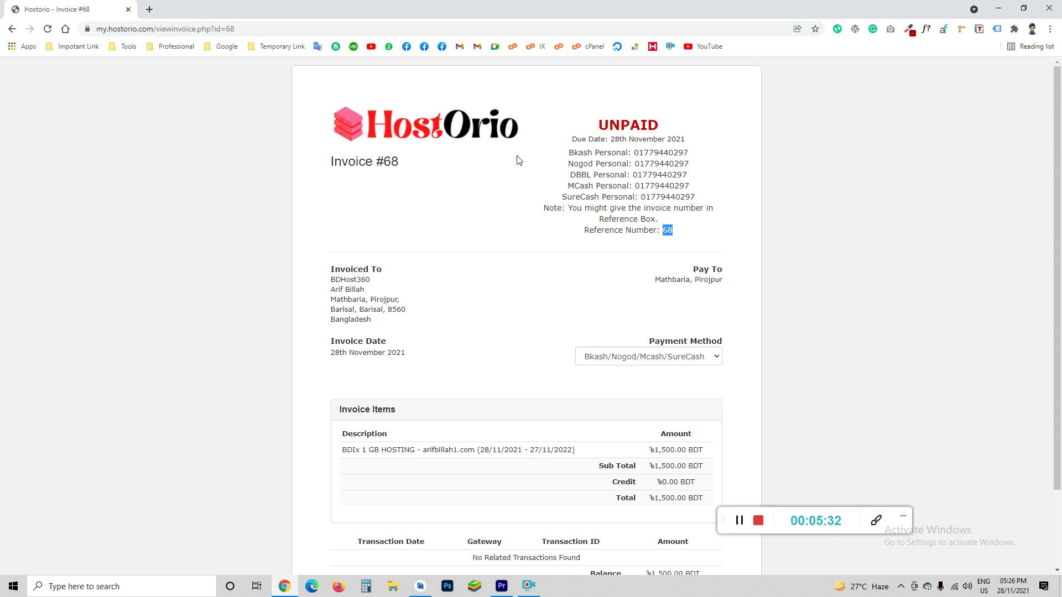
# Reselect the payment-info block, the Bkash number and reference number 68
pyautogui.moveTo(570, 139); pyautogui.dragTo(674, 233)
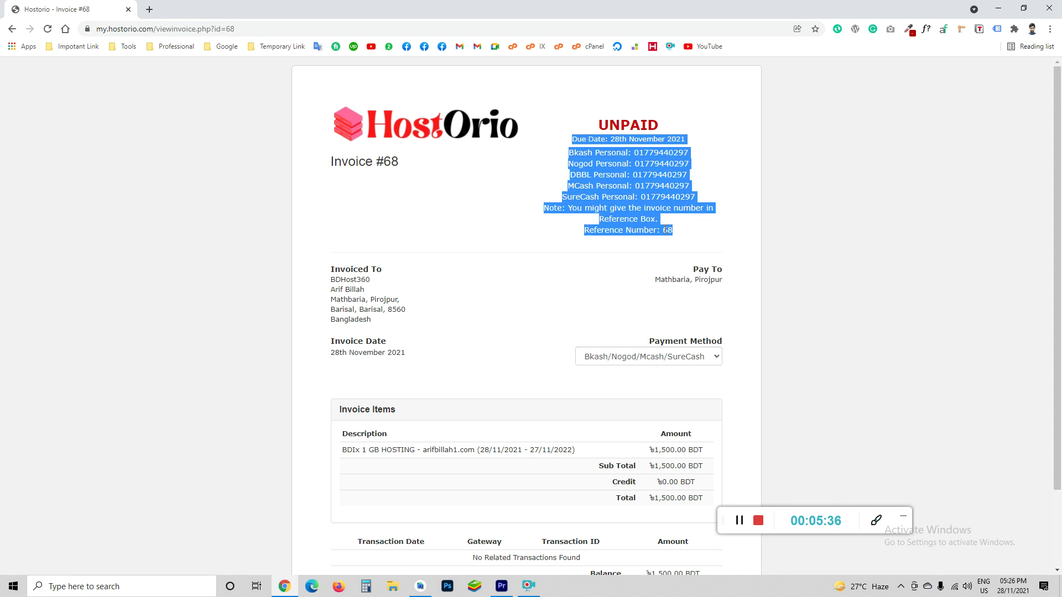
pyautogui.doubleClick(665, 230)
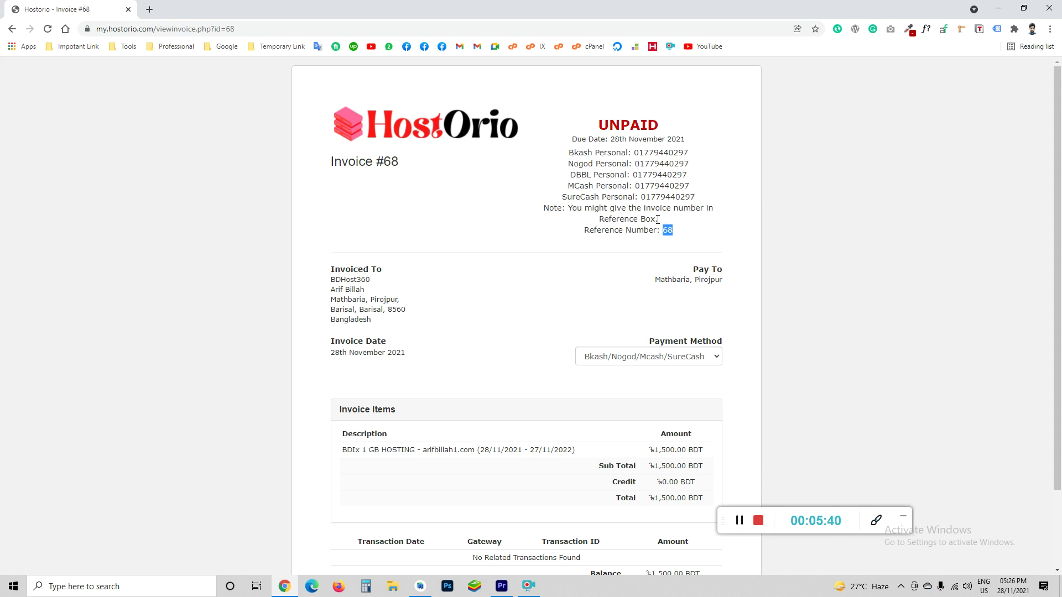
pyautogui.scroll(-1, 642, 239)
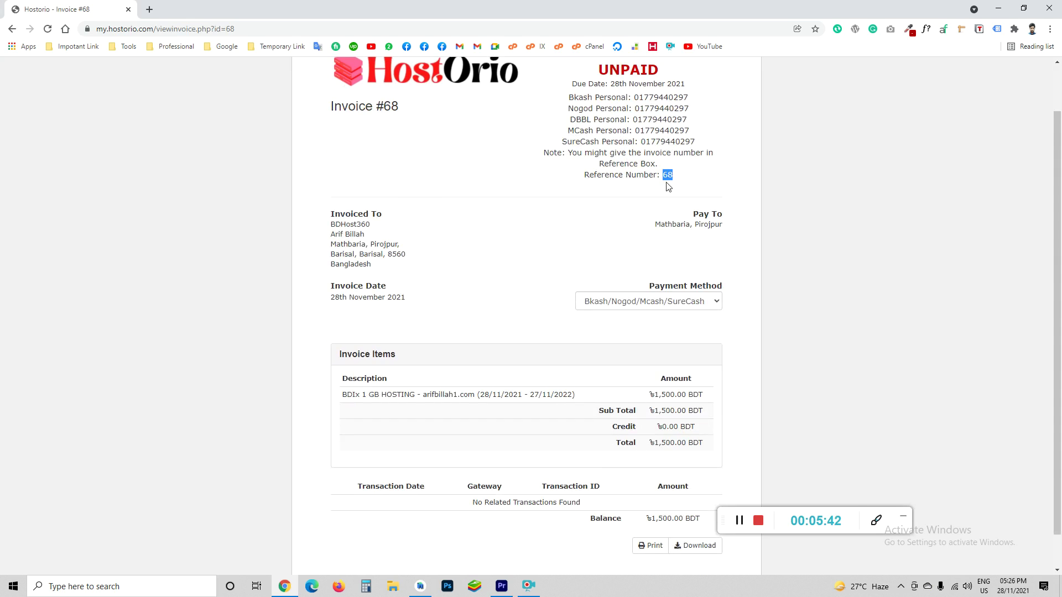
pyautogui.scroll(1, 650, 195)
pyautogui.moveTo(635, 155); pyautogui.dragTo(689, 154)
pyautogui.tripleClick(653, 153)
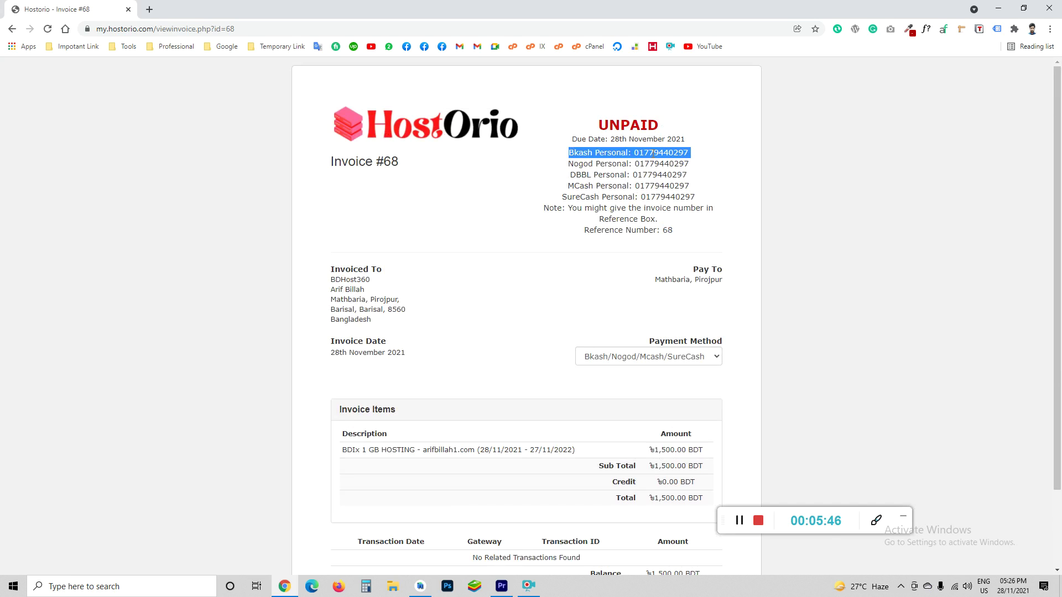
pyautogui.doubleClick(659, 153)
pyautogui.moveTo(660, 230); pyautogui.dragTo(680, 235)
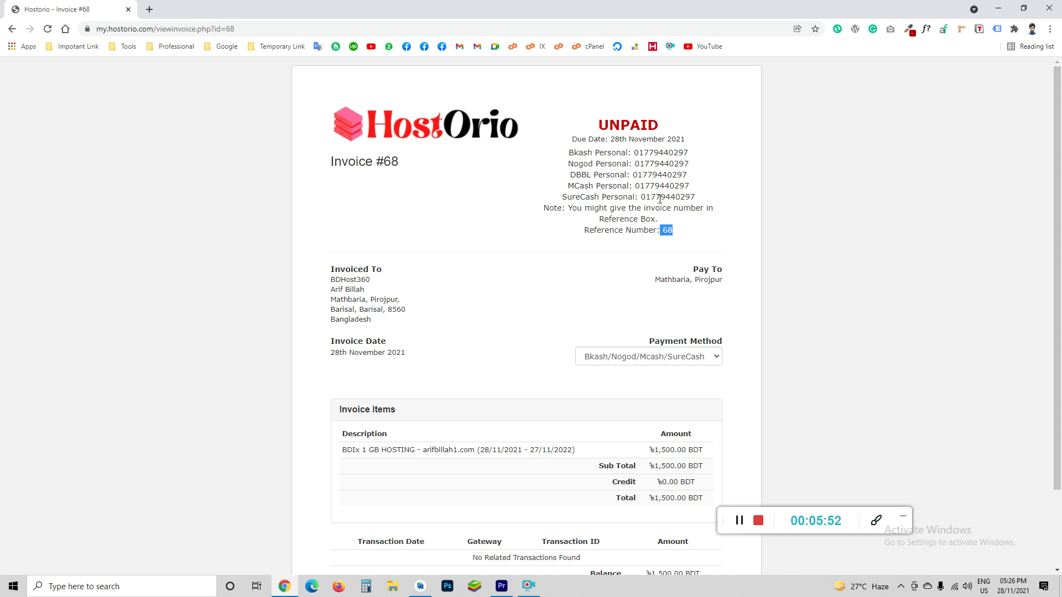
pyautogui.moveTo(635, 153); pyautogui.dragTo(707, 171)
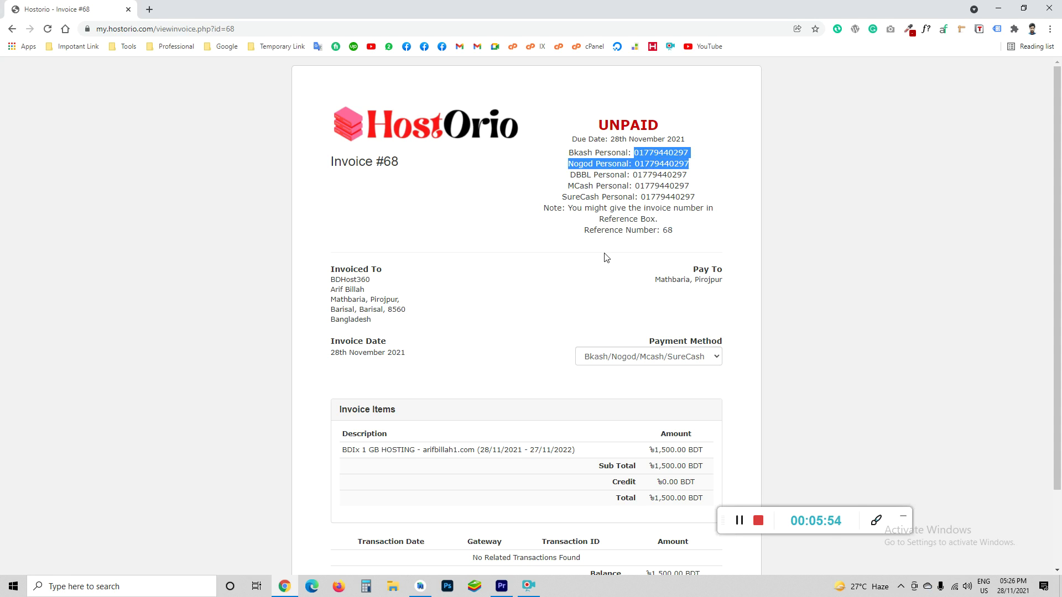
pyautogui.scroll(-2, 592, 331)
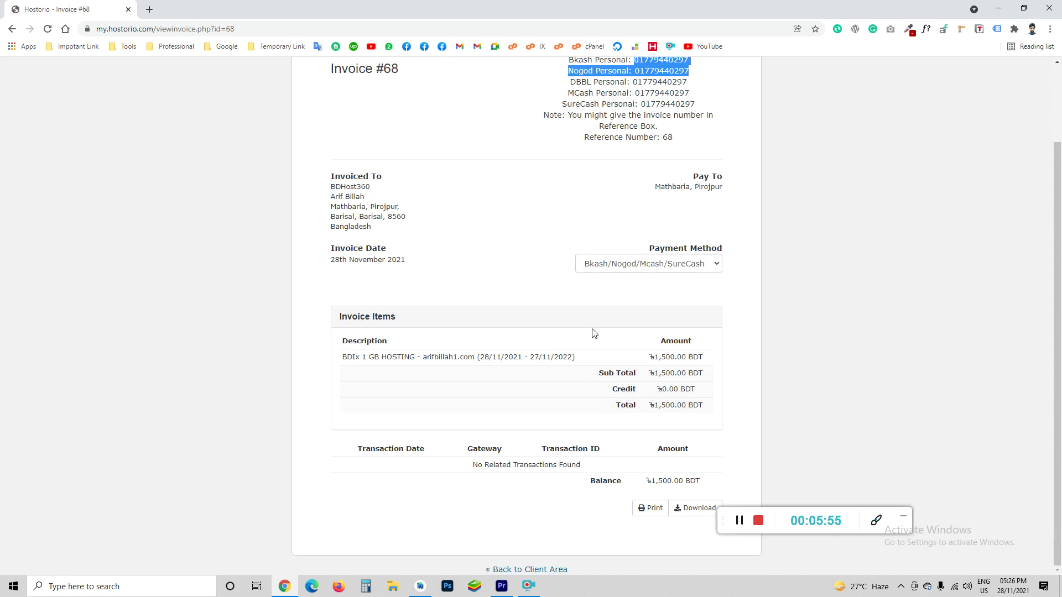
# Return to the client area's My Invoices list
pyautogui.click(537, 569)
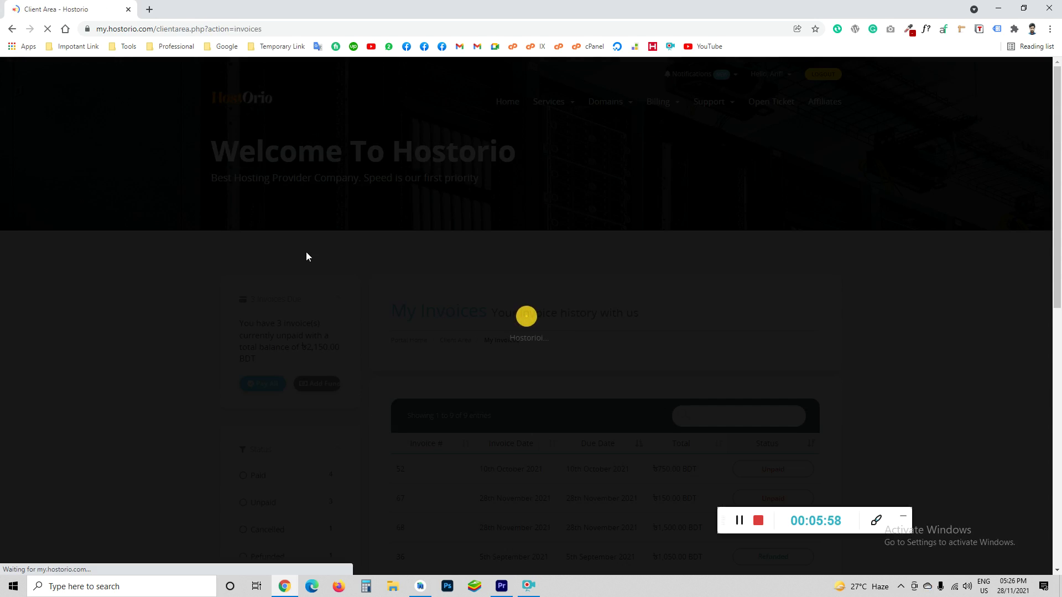
pyautogui.scroll(-3, 508, 327)
pyautogui.scroll(3, 505, 334)
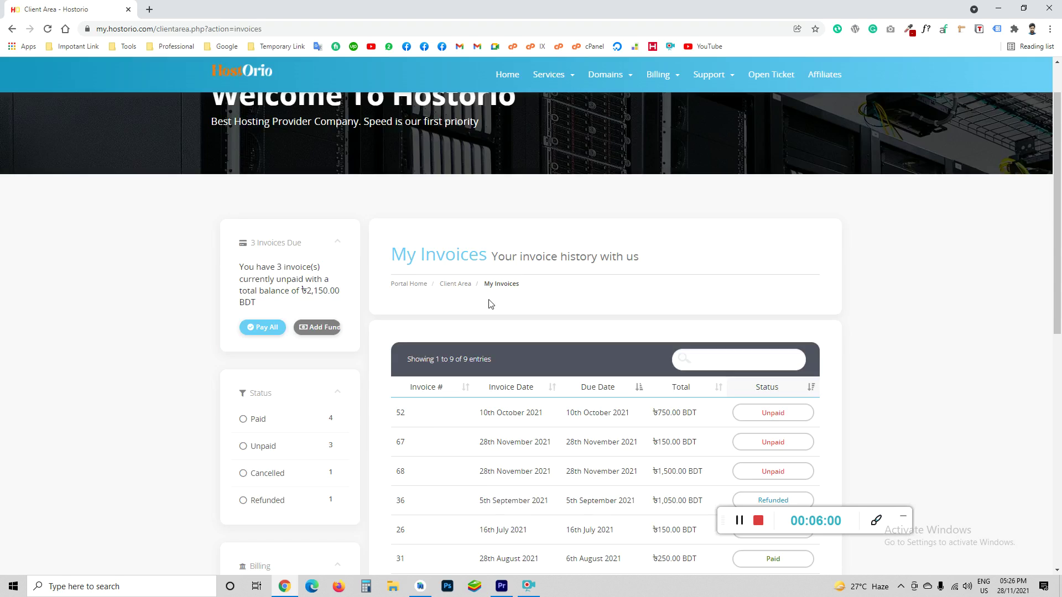
pyautogui.click(551, 102)
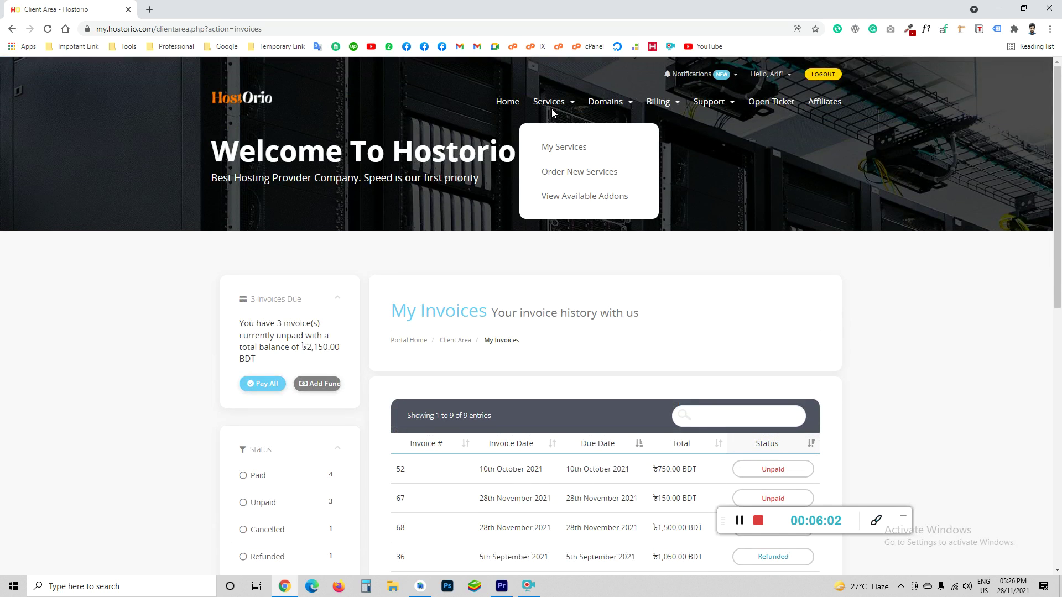
# Open My Services and review the five services, including the pending BDIx 1 GB HOSTING
pyautogui.click(552, 146)
pyautogui.scroll(-2, 612, 344)
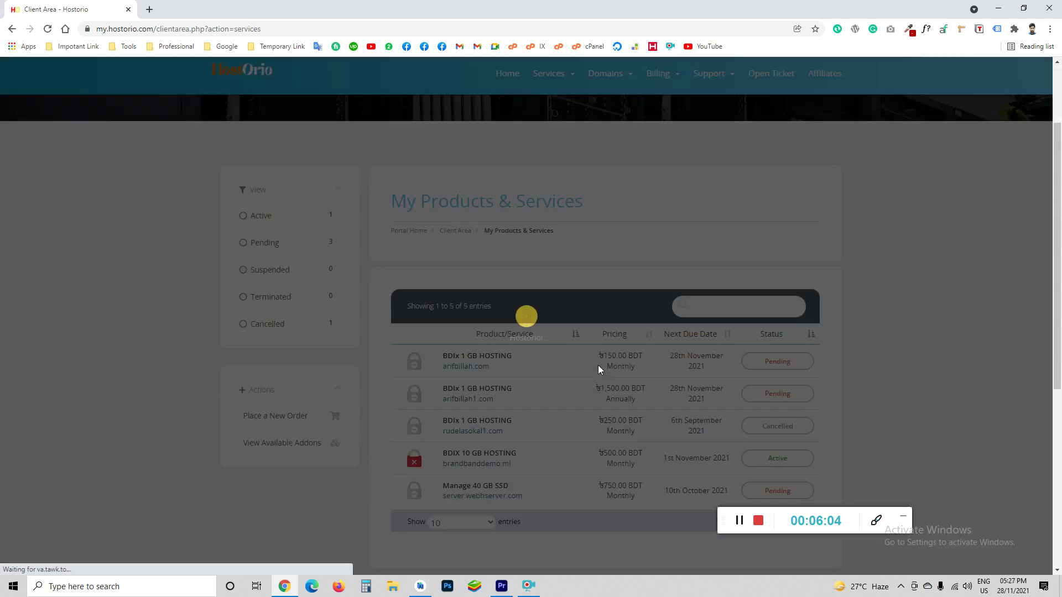
pyautogui.scroll(-1, 610, 370)
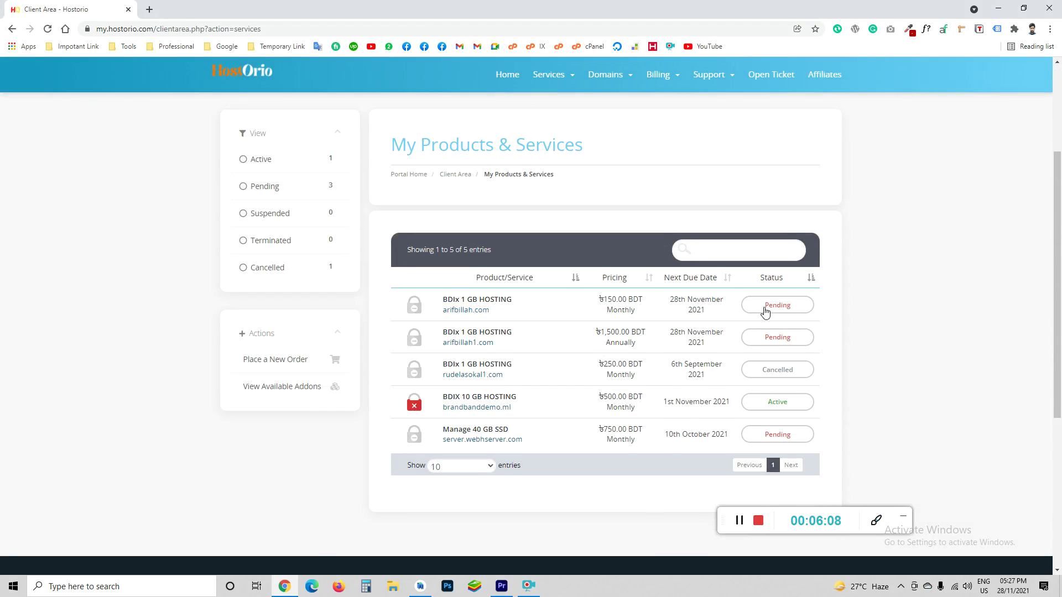
pyautogui.scroll(3, 764, 310)
pyautogui.scroll(-4, 774, 452)
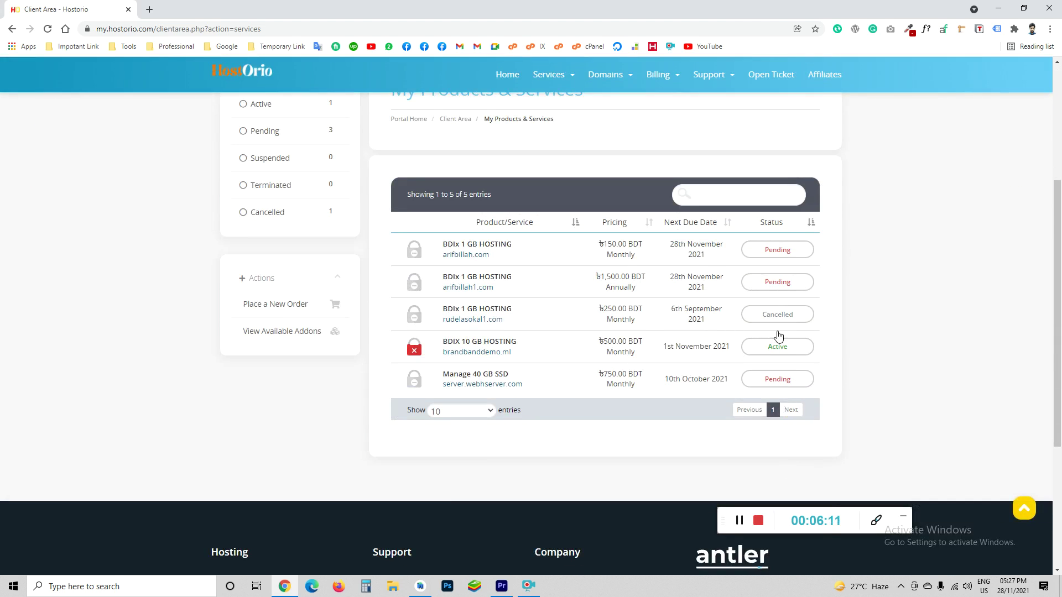
pyautogui.scroll(4, 642, 355)
pyautogui.click(608, 103)
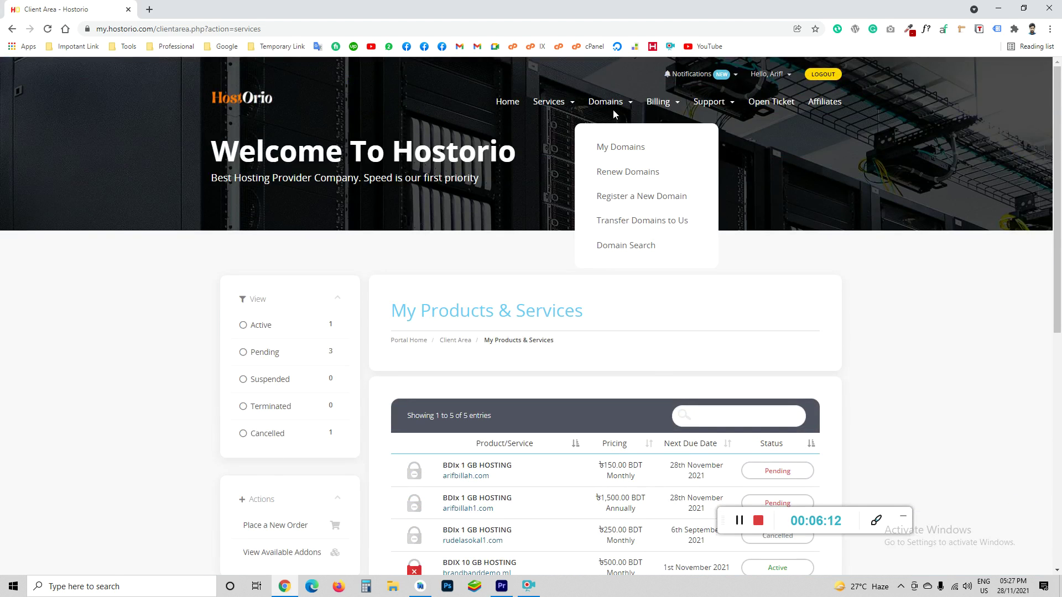
# Open My Domains and look over the three registered domains
pyautogui.click(610, 148)
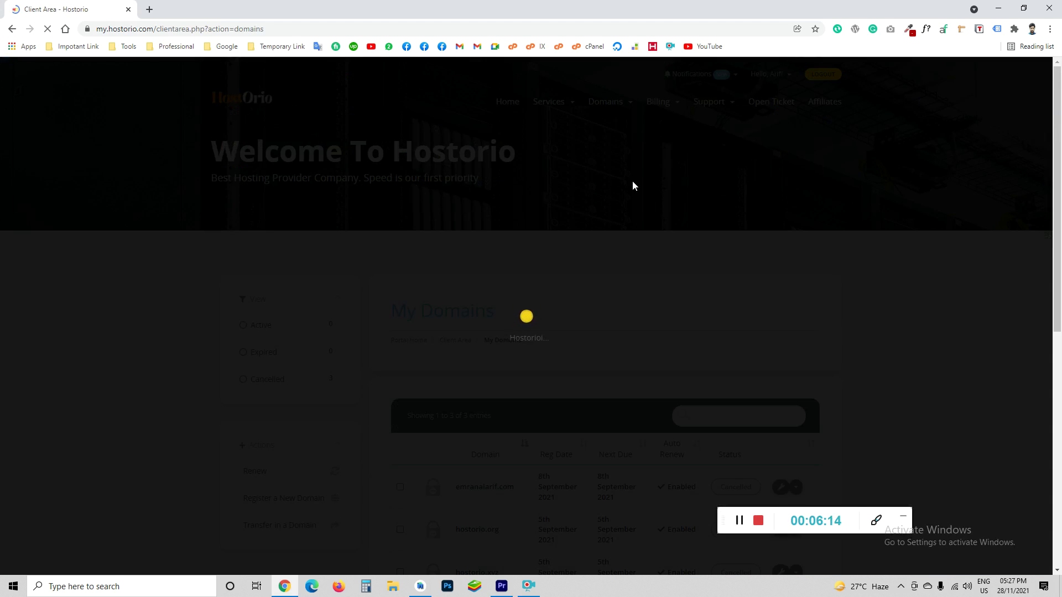
pyautogui.scroll(-2, 522, 361)
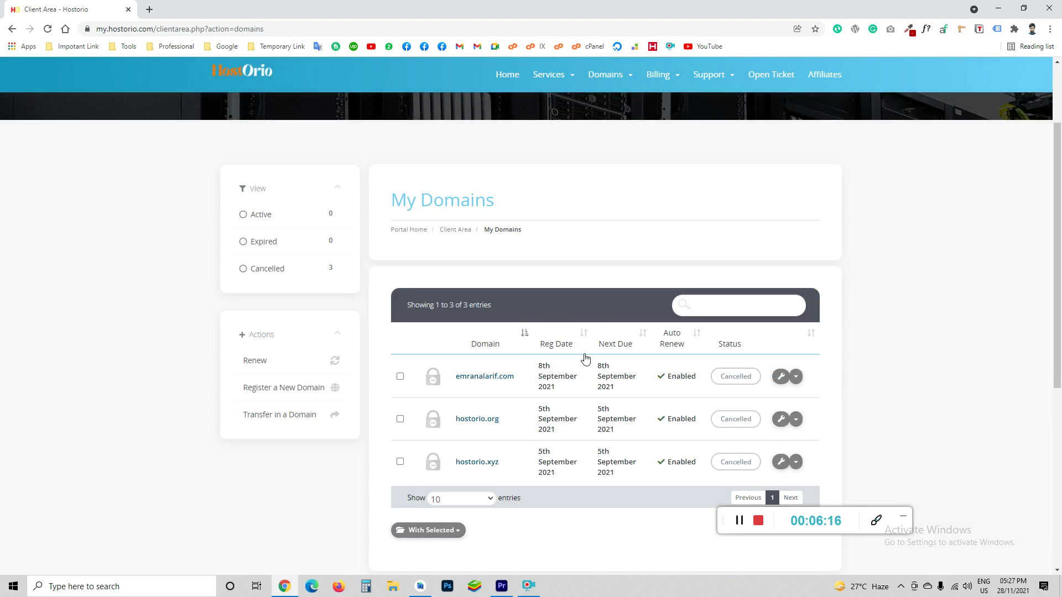
pyautogui.scroll(-2, 535, 334)
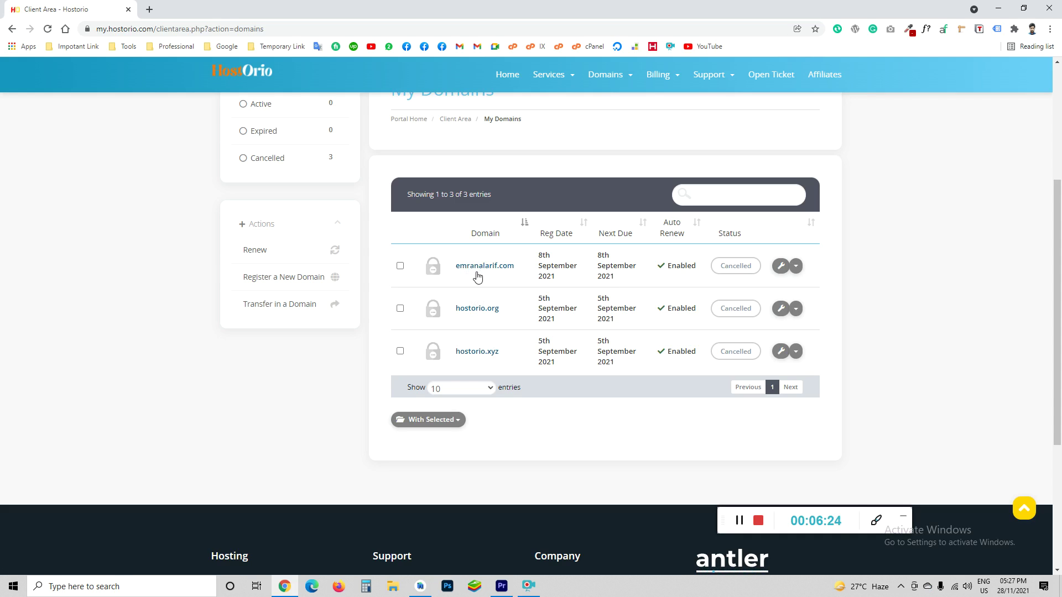
pyautogui.scroll(3, 579, 325)
pyautogui.scroll(-2, 794, 387)
# Show the first domain's management options, then bring up the Billing menu
pyautogui.click(796, 321)
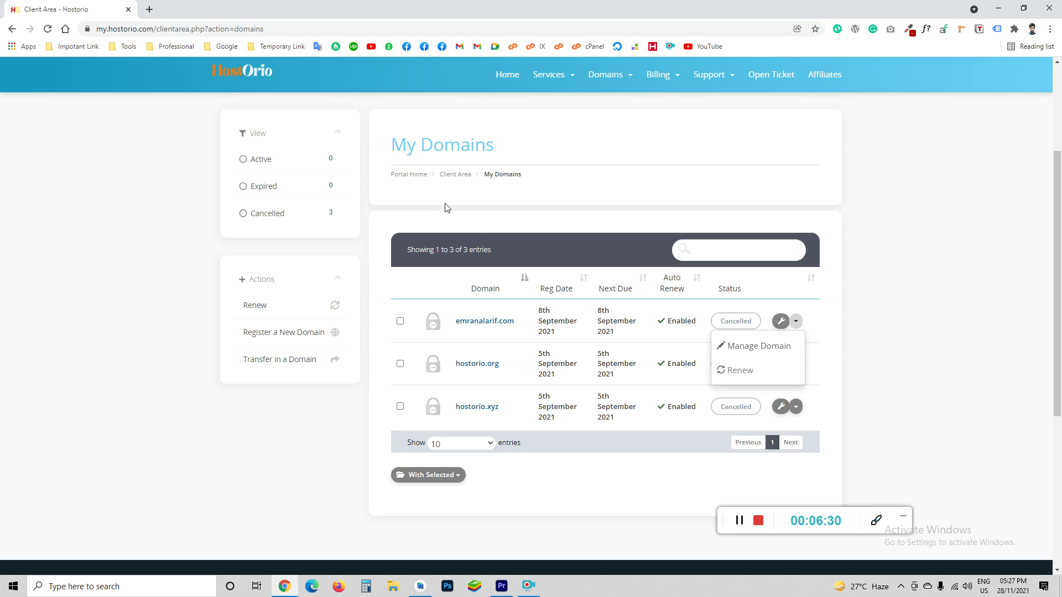
pyautogui.scroll(2, 424, 217)
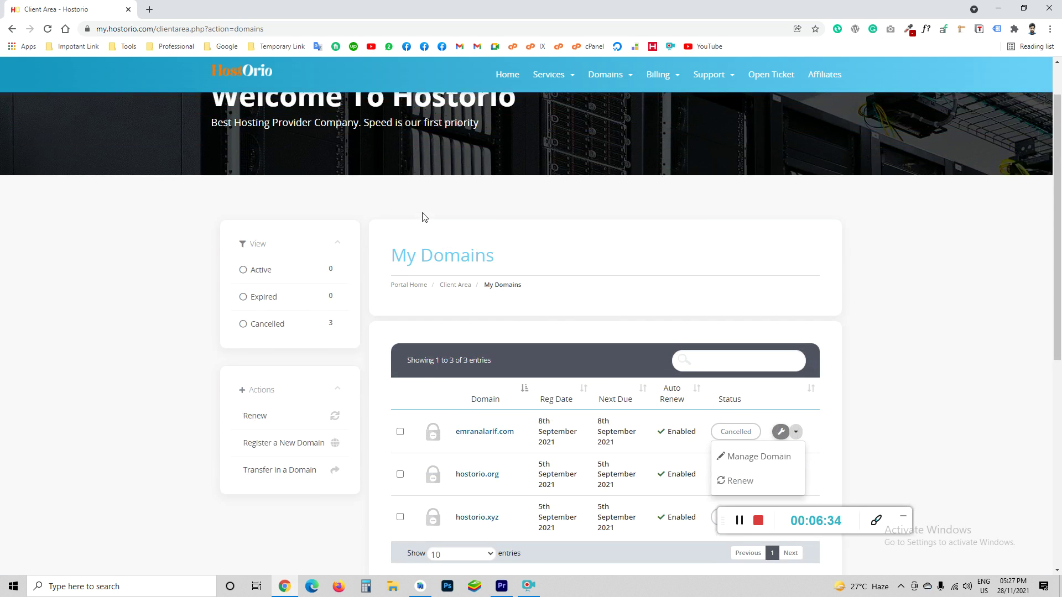
pyautogui.scroll(1, 424, 217)
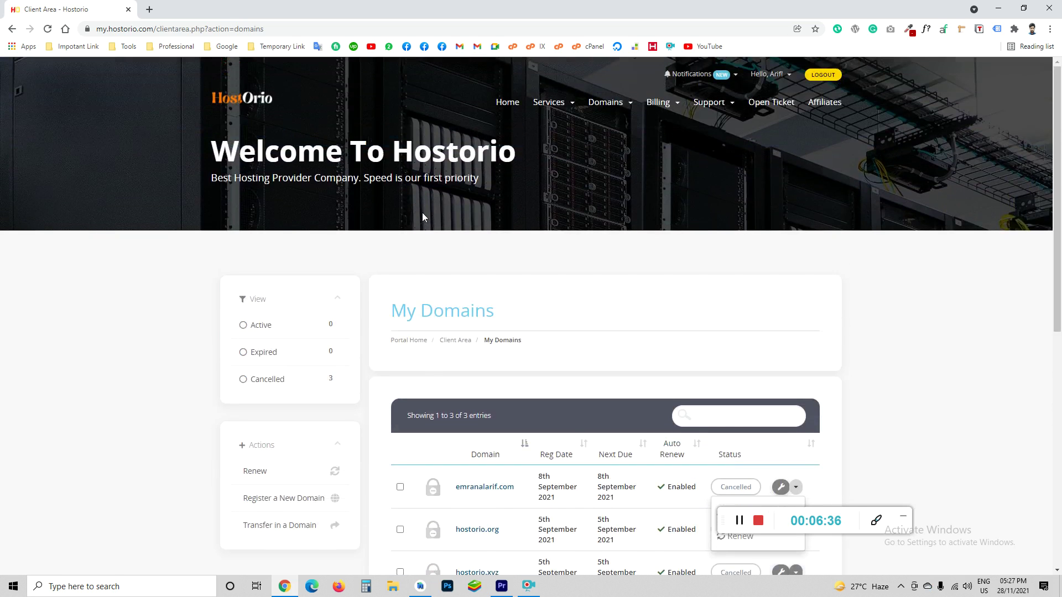
pyautogui.click(669, 103)
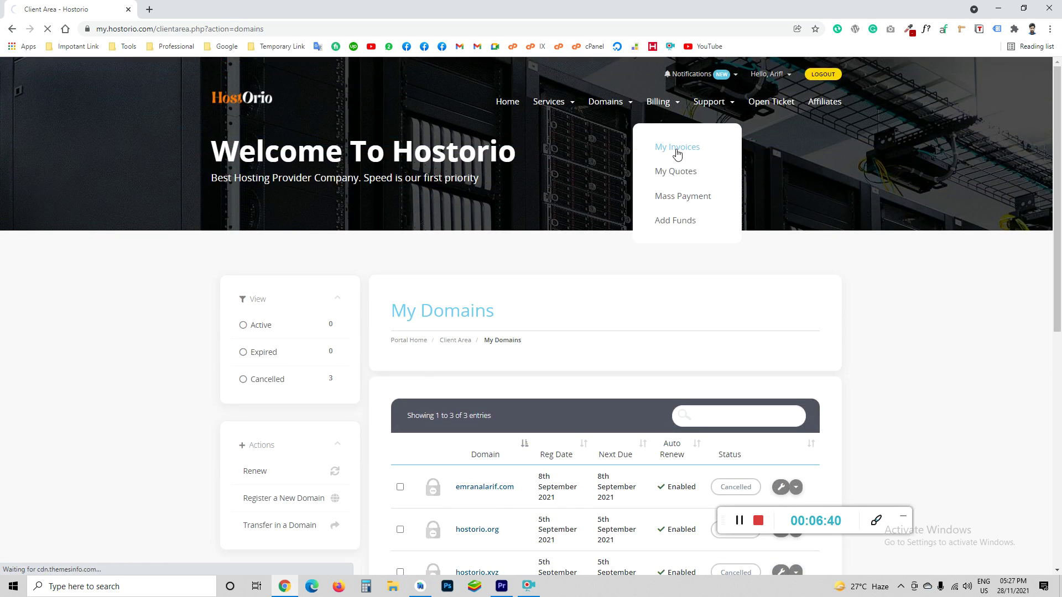
# Review the 9 invoices on My Invoices, then check the Services and Billing menus
pyautogui.click(676, 149)
pyautogui.scroll(-2, 614, 283)
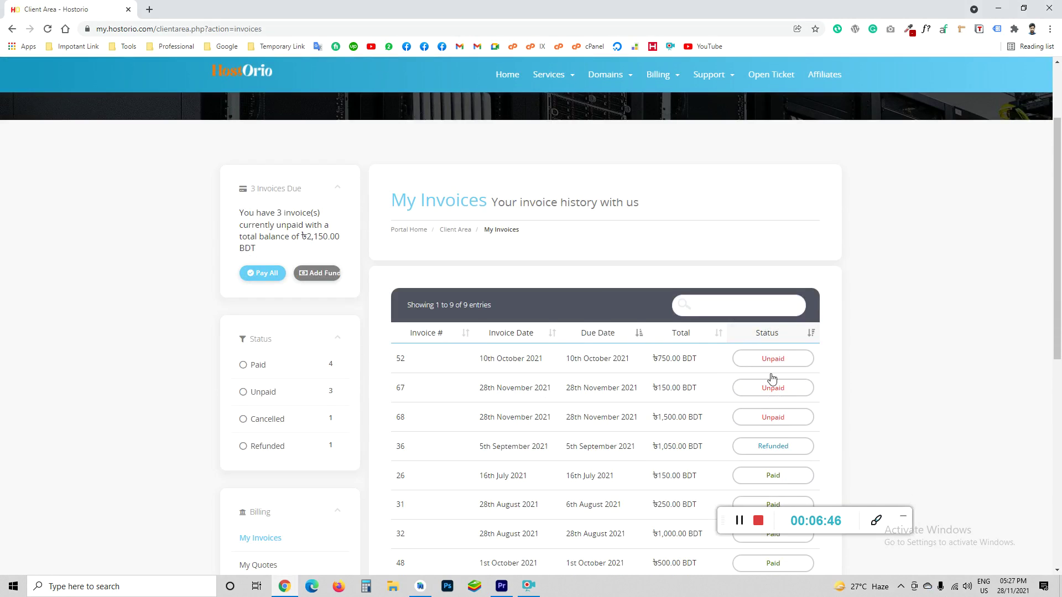
pyautogui.scroll(-1, 692, 326)
pyautogui.moveTo(549, 81)
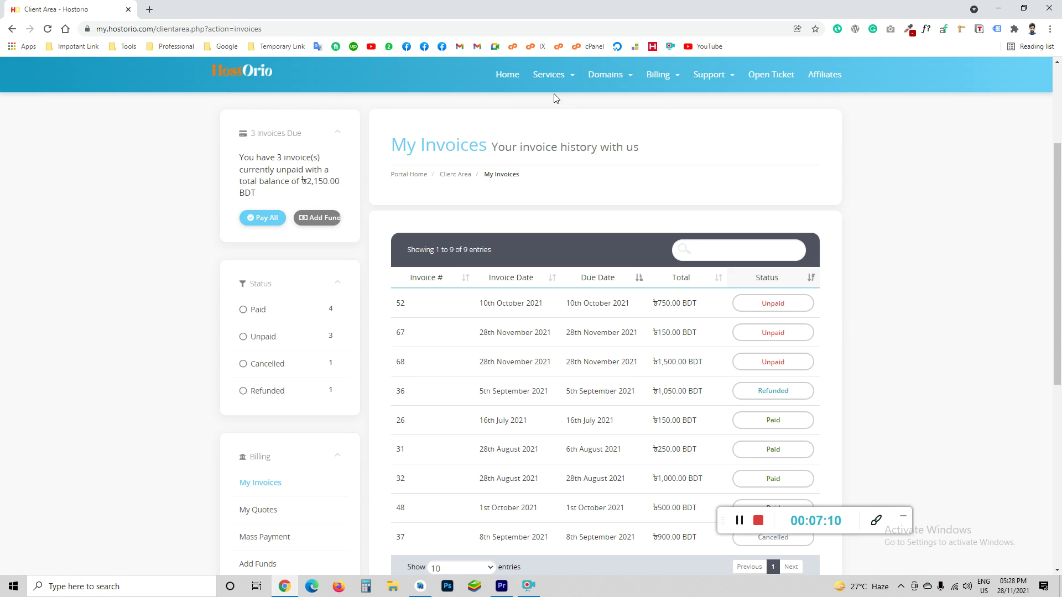
pyautogui.click(559, 80)
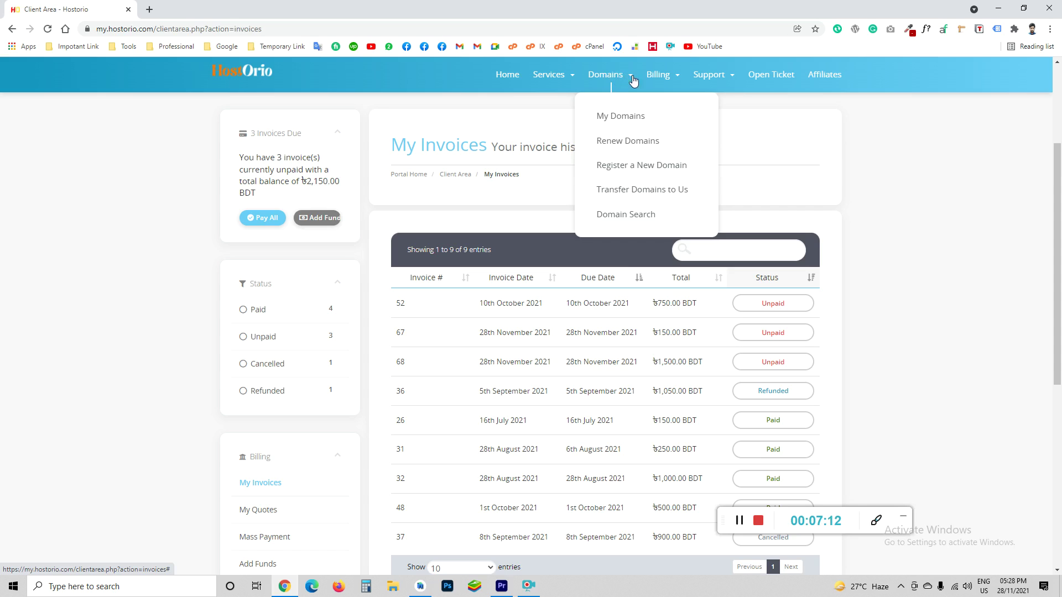
pyautogui.moveTo(656, 81)
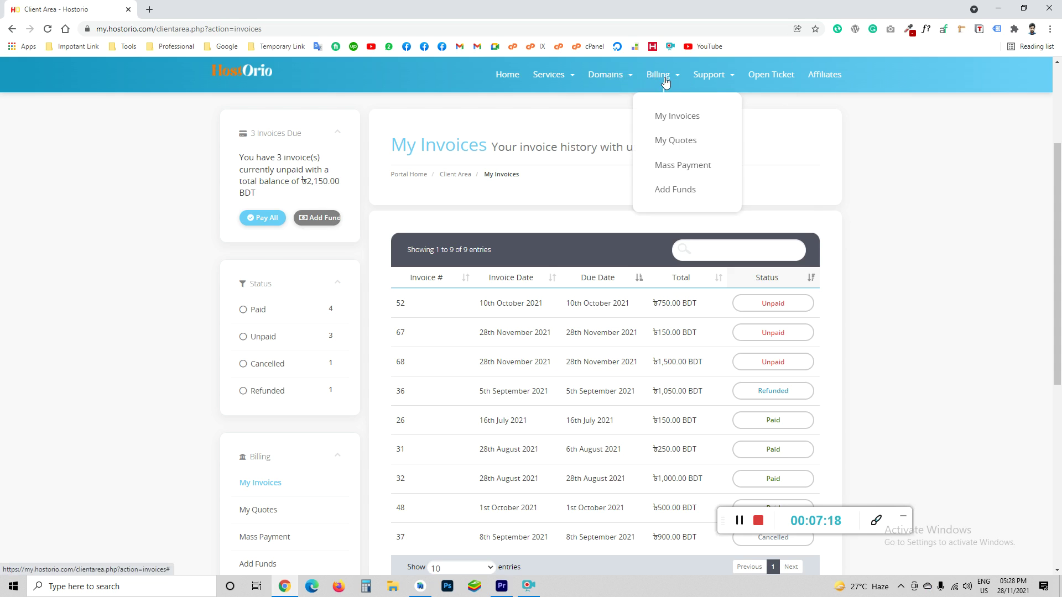
# Go to the Add Funds page and highlight its heading
pyautogui.click(680, 190)
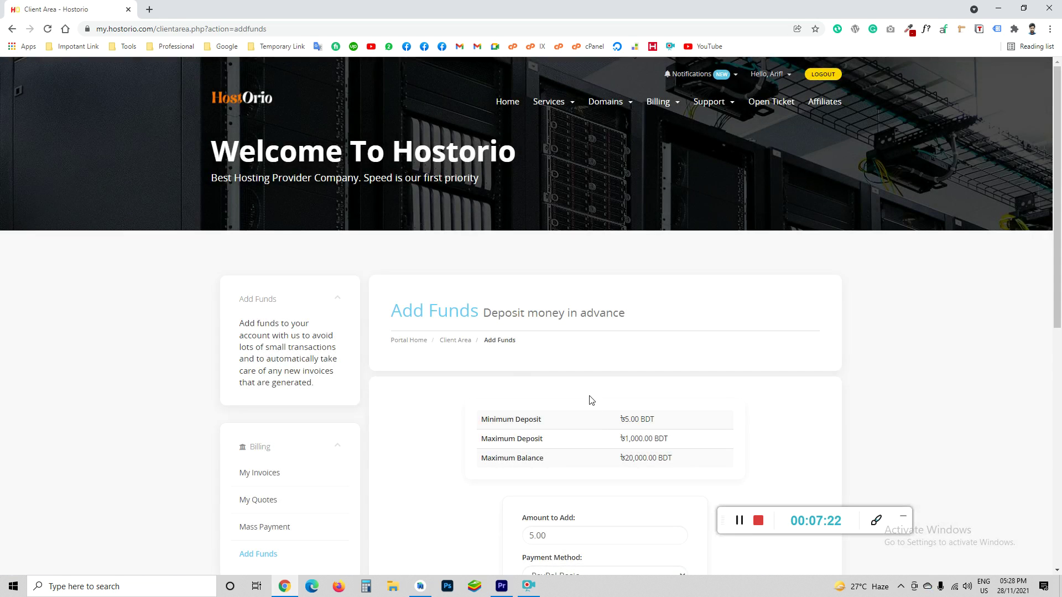
pyautogui.scroll(-2, 591, 400)
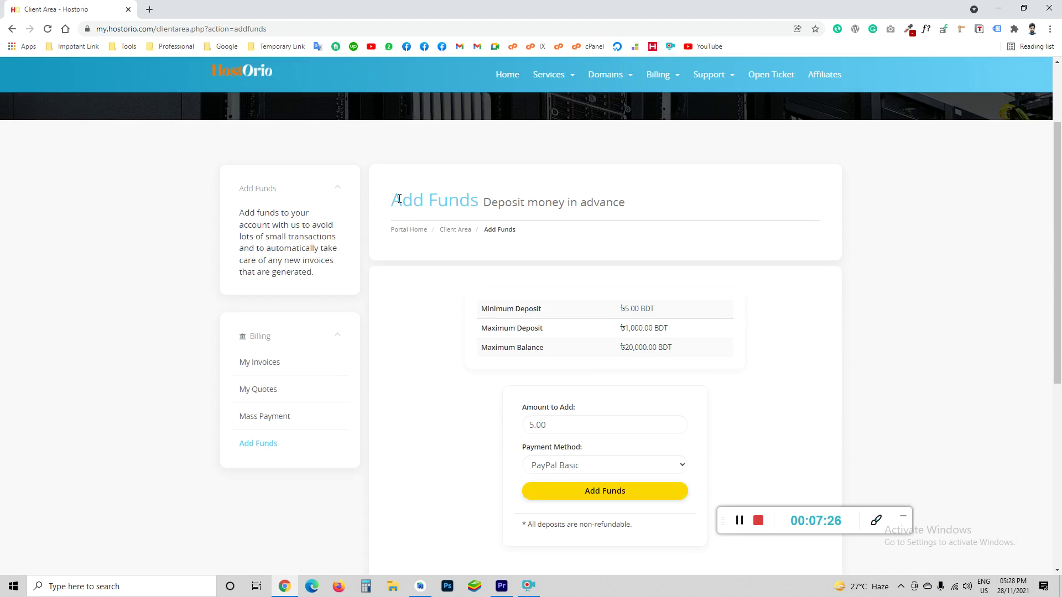
pyautogui.moveTo(395, 199); pyautogui.dragTo(479, 200)
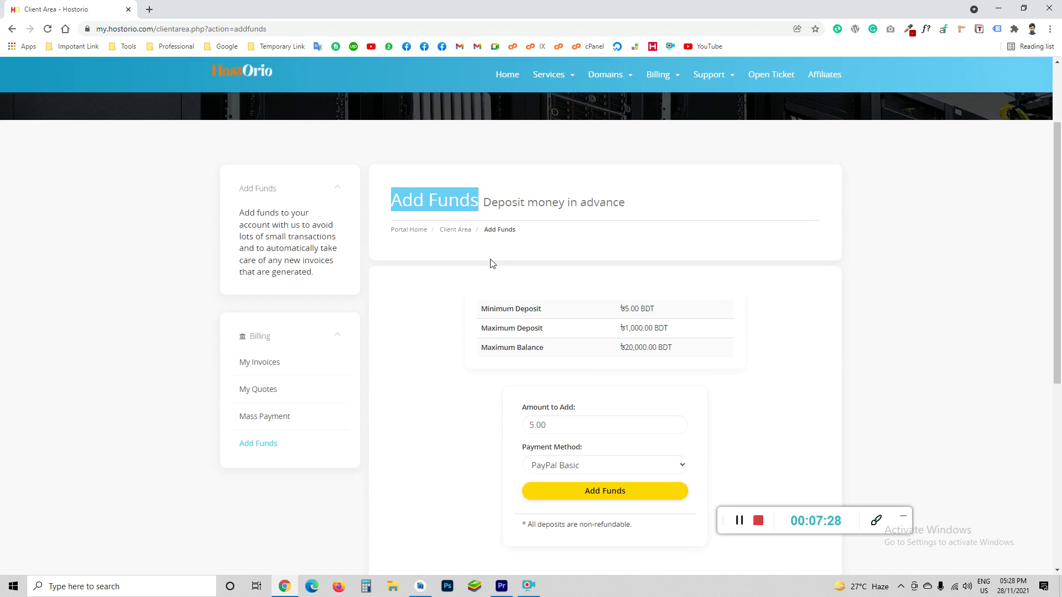
# Choose Bkash/Nogod/Mcash/SureCash as payment method and enter 1500 as the amount
pyautogui.click(564, 468)
pyautogui.click(553, 492)
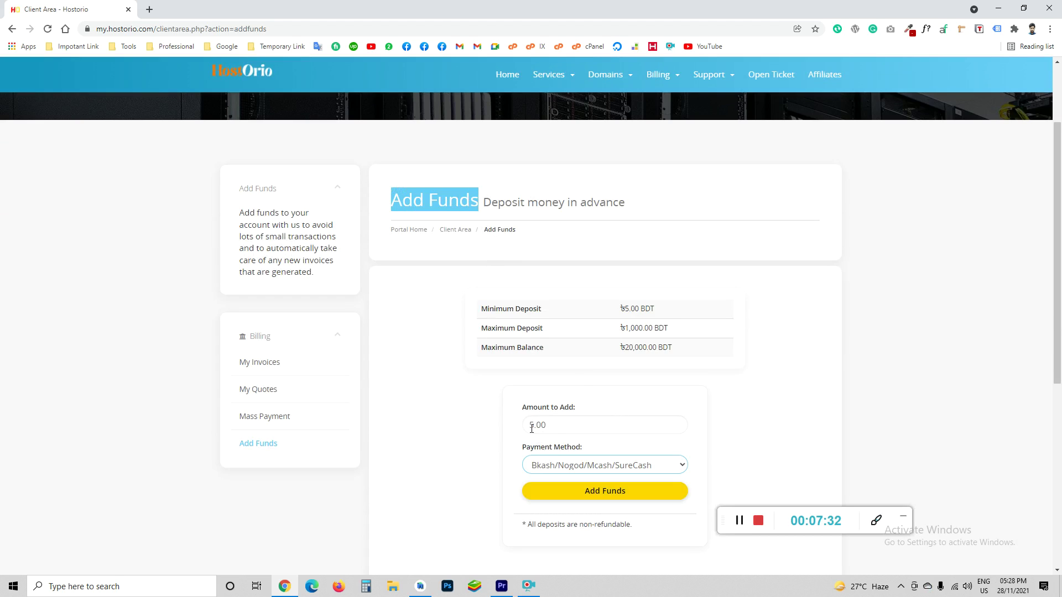
pyautogui.moveTo(534, 426); pyautogui.dragTo(529, 425)
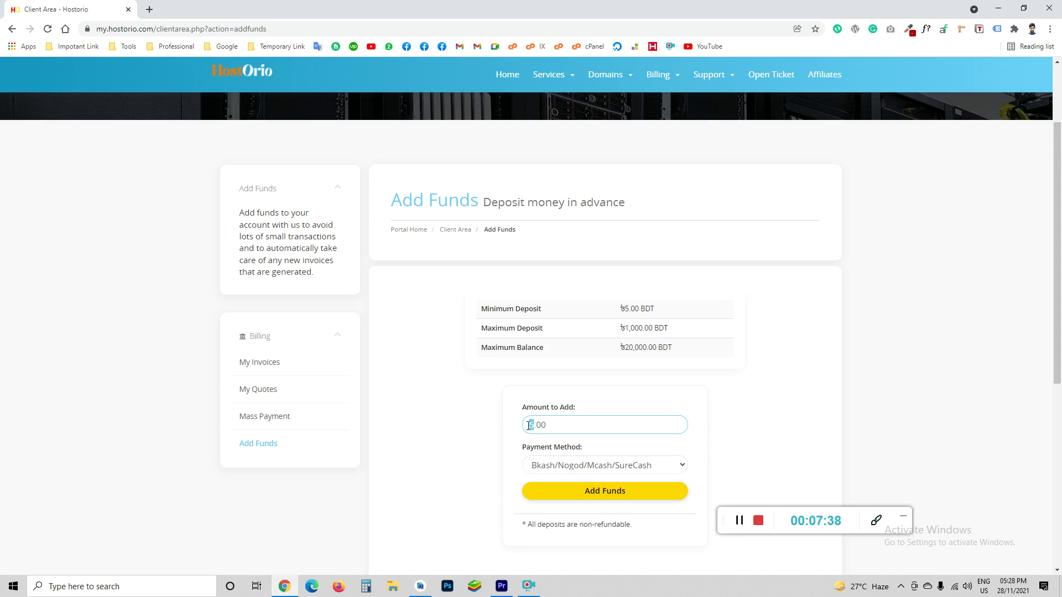
pyautogui.write('1500')
pyautogui.hotkey('shift', 'Home')
# Submit the 1500.00 deposit and read the error capping deposits at ৳1,000.00 BDT
pyautogui.click(570, 490)
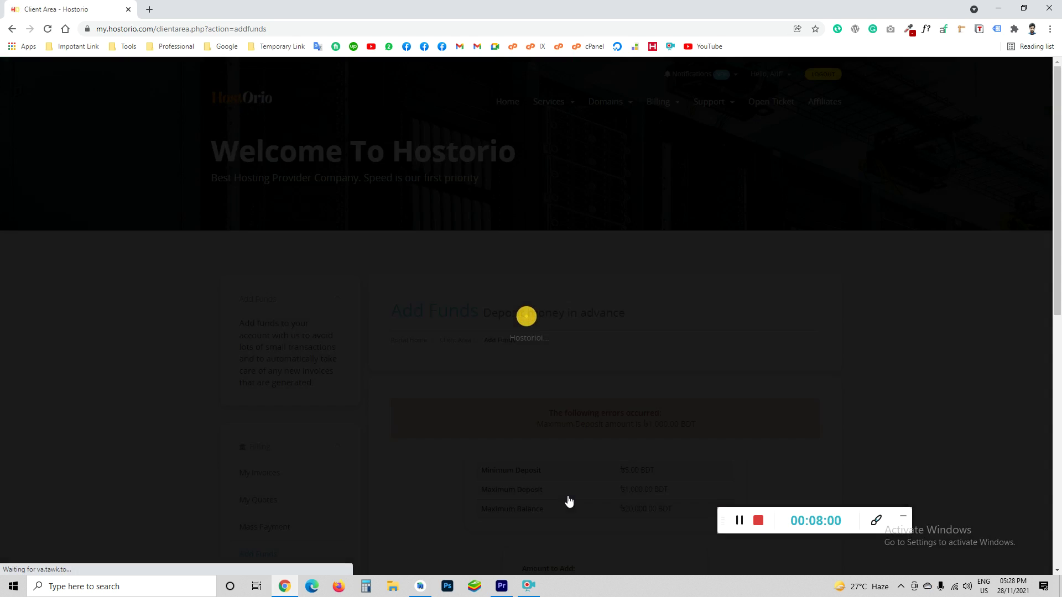
pyautogui.scroll(-3, 521, 339)
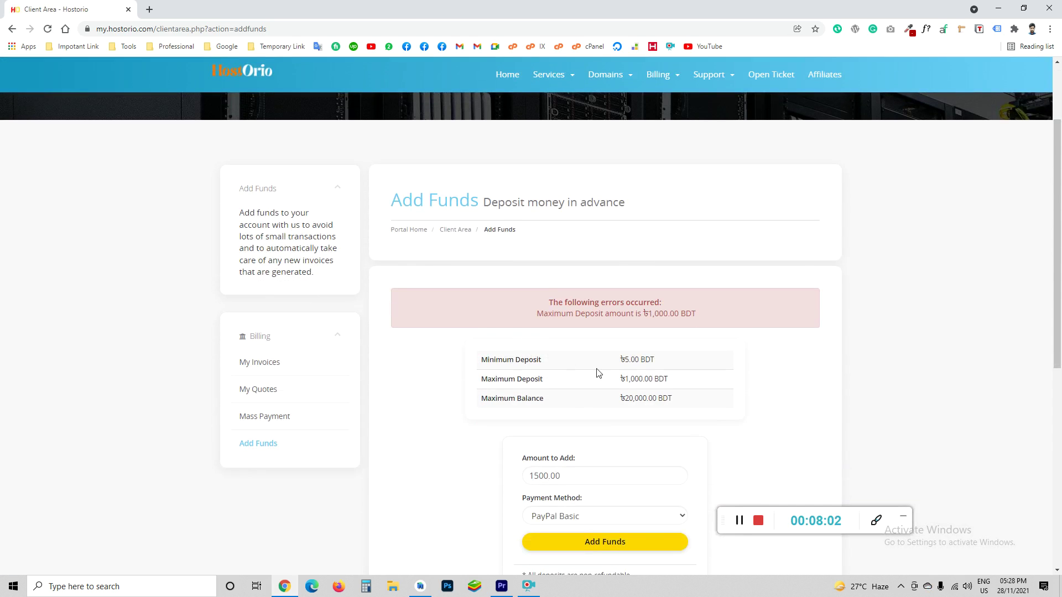
pyautogui.scroll(-2, 597, 372)
pyautogui.scroll(2, 608, 403)
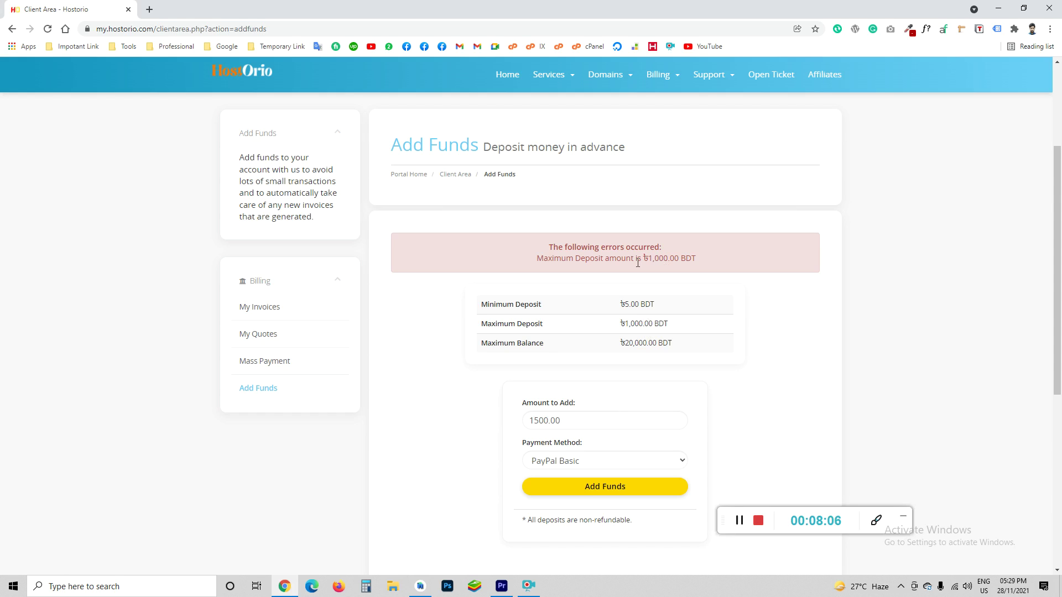
pyautogui.scroll(1, 600, 347)
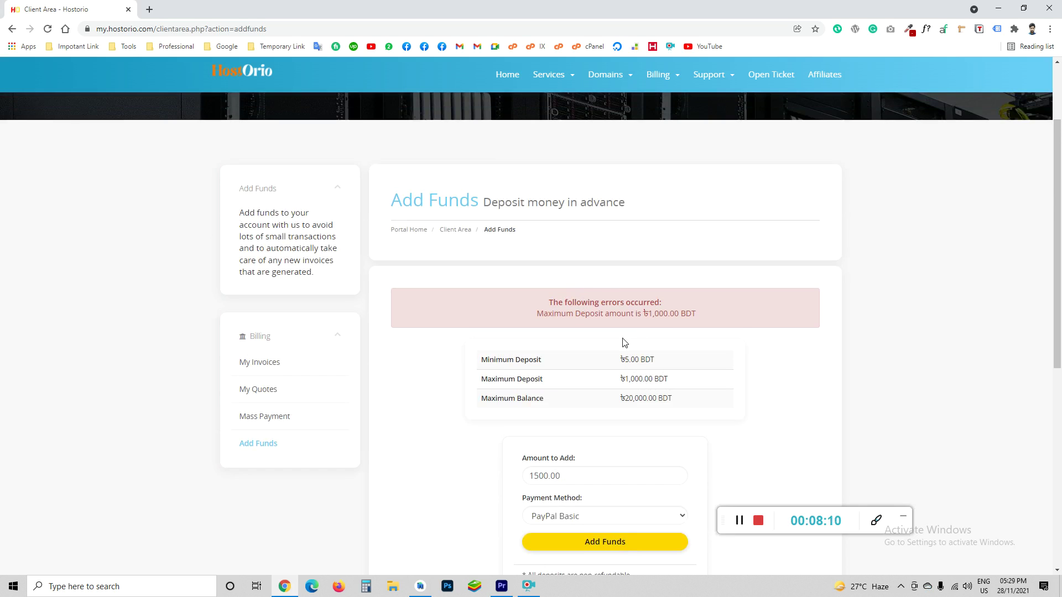
pyautogui.scroll(2, 661, 336)
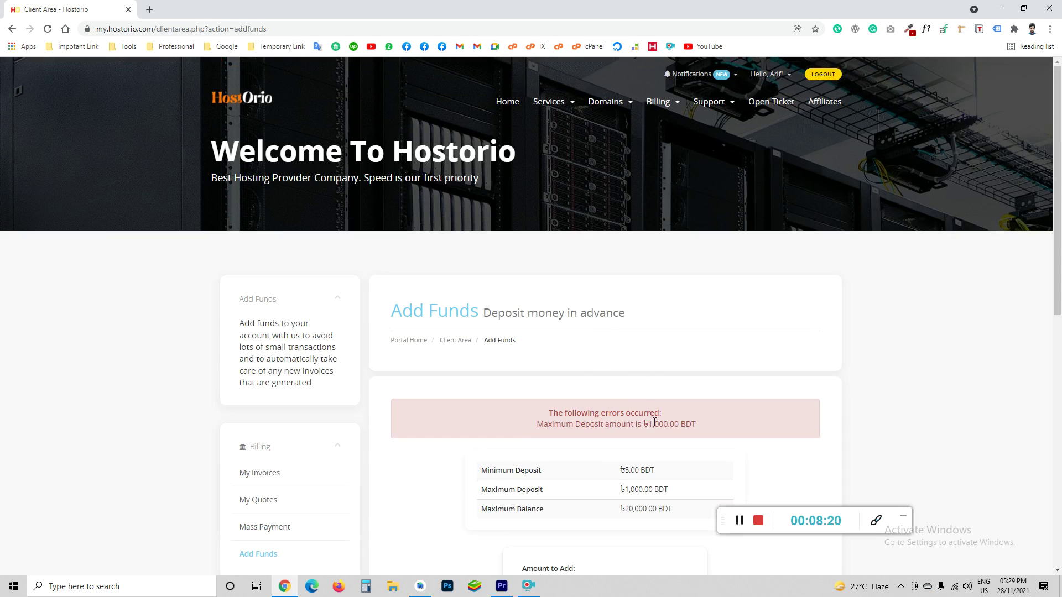
pyautogui.moveTo(721, 114)
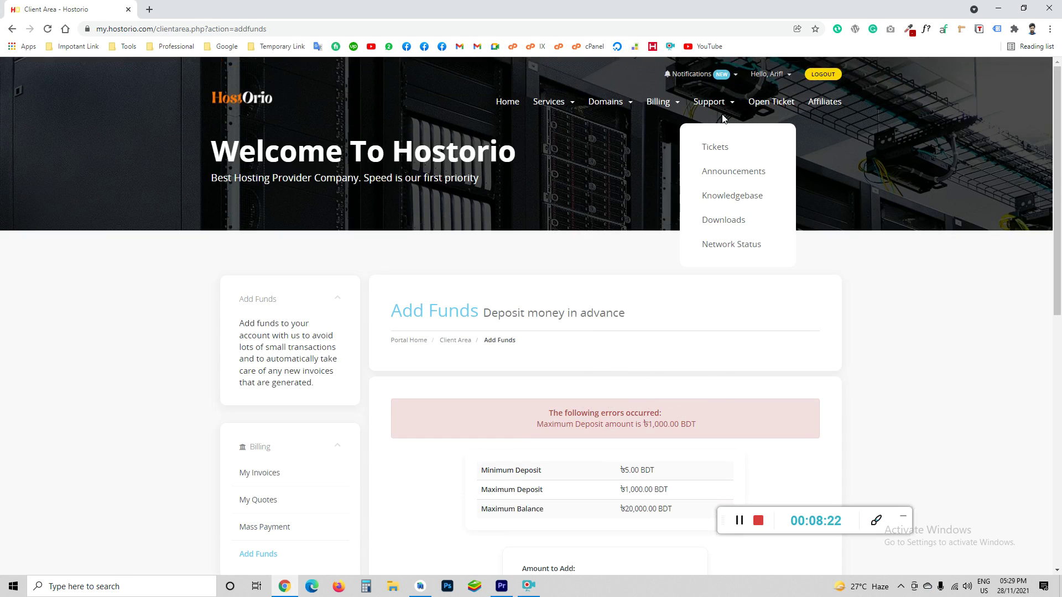
# Open a new support ticket form and click into the subject and message fields
pyautogui.click(771, 104)
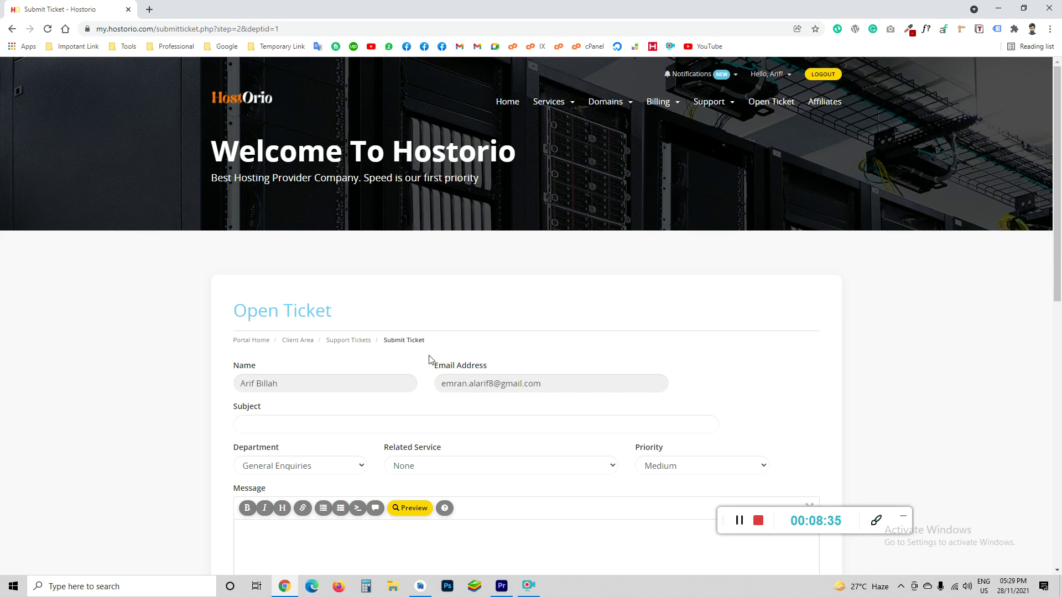
pyautogui.scroll(-1, 418, 355)
pyautogui.scroll(-2, 418, 355)
pyautogui.click(301, 312)
pyautogui.click(441, 458)
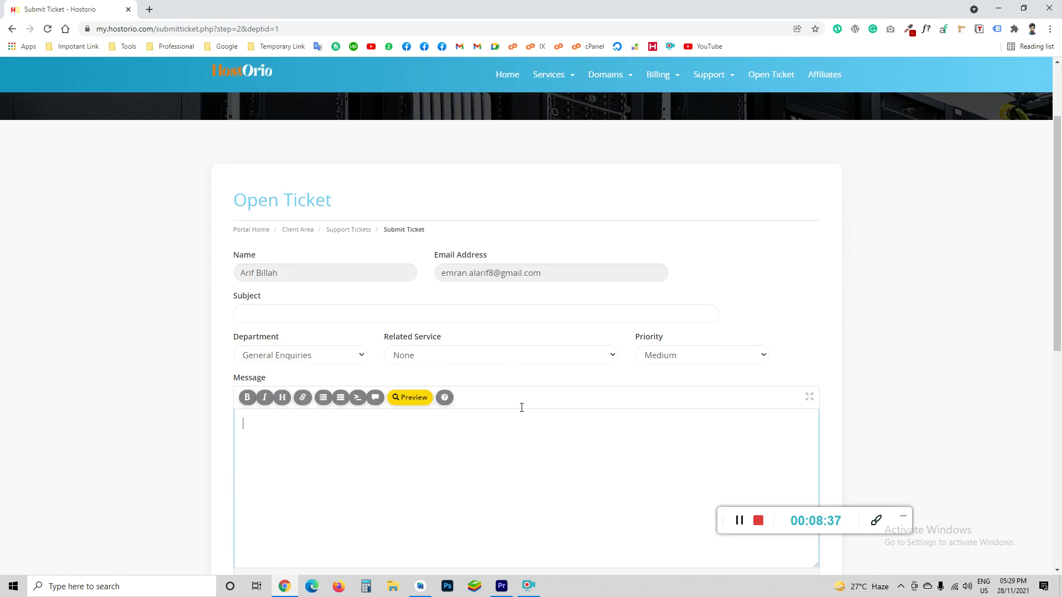
# Set Related Service to the first pending BDIx 1 GB HOSTING plan
pyautogui.click(431, 356)
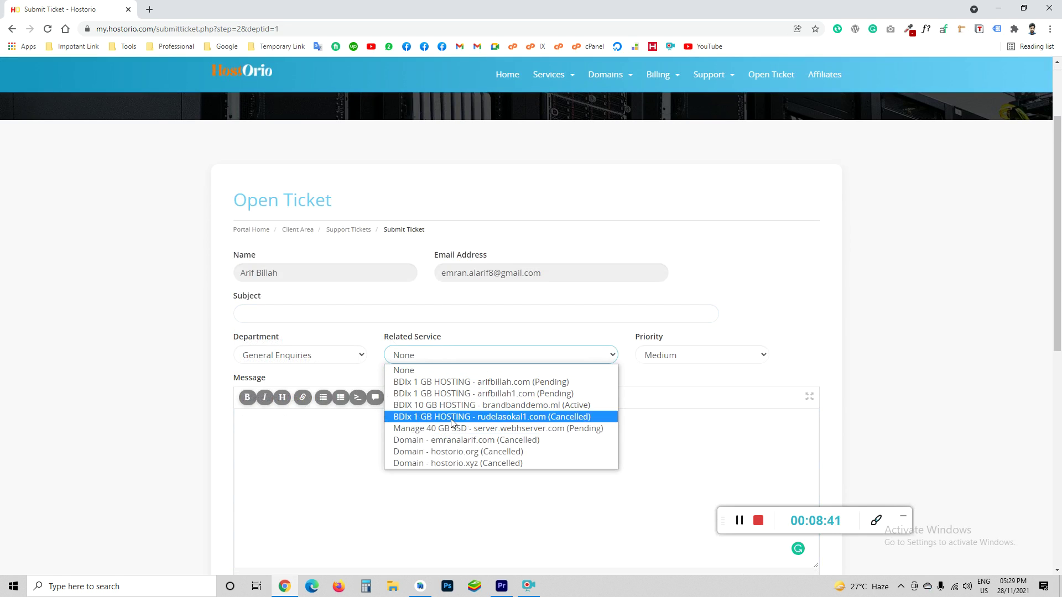
pyautogui.click(475, 381)
pyautogui.click(454, 358)
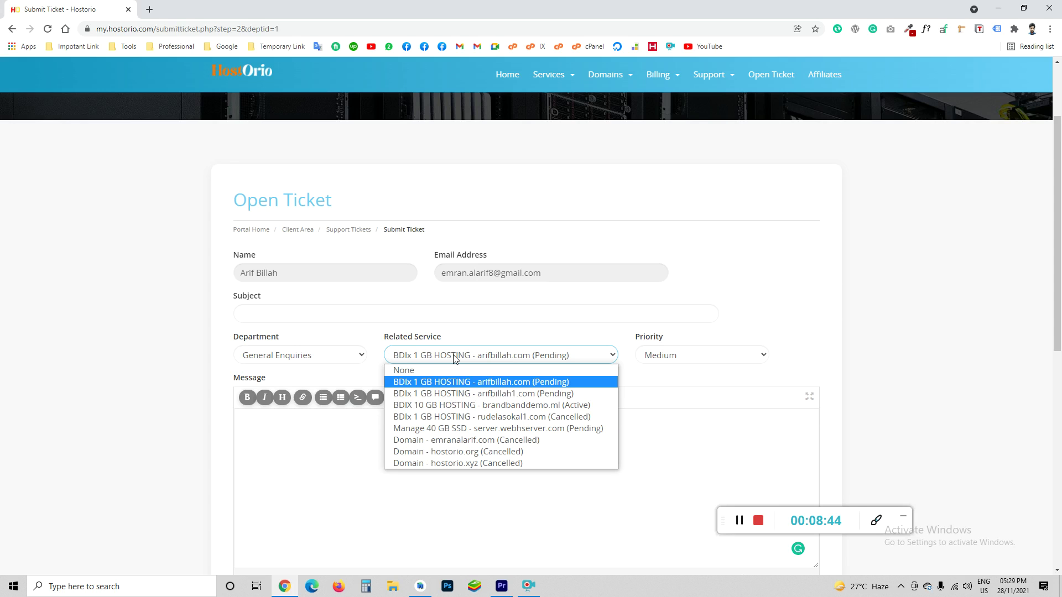
pyautogui.click(470, 381)
# Attempt to send the ticket, then return to the message box
pyautogui.scroll(-3, 549, 365)
pyautogui.click(387, 399)
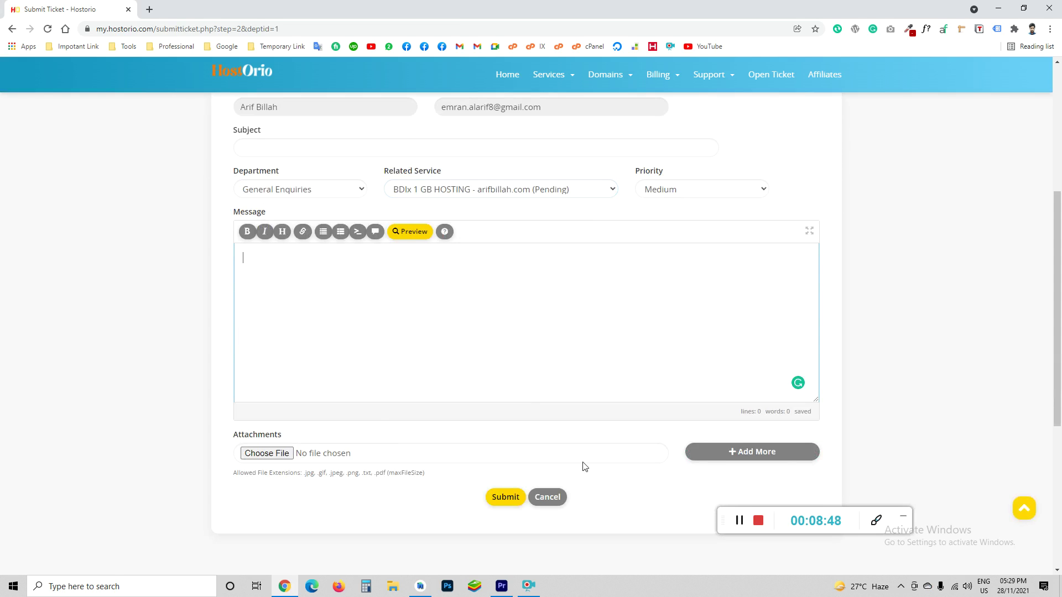
pyautogui.scroll(-2, 581, 465)
pyautogui.click(488, 394)
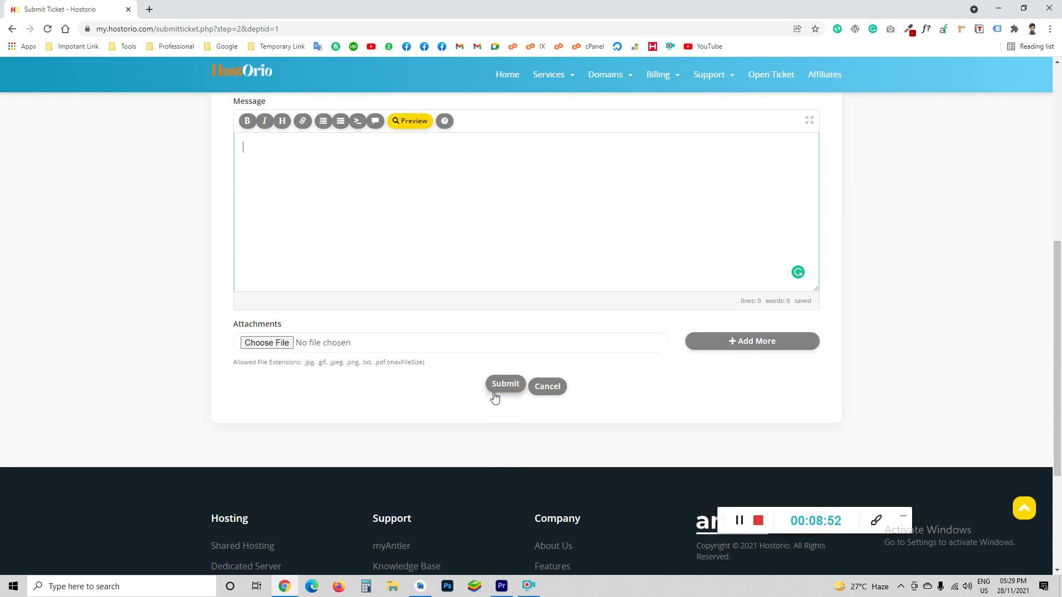
pyautogui.scroll(3, 495, 395)
pyautogui.click(495, 392)
pyautogui.scroll(2, 494, 393)
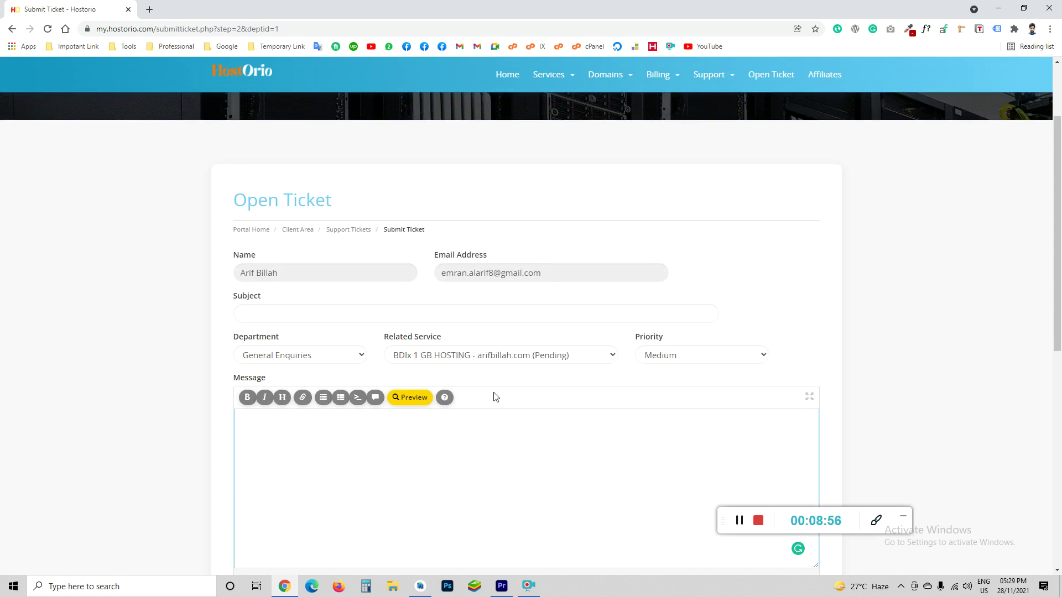